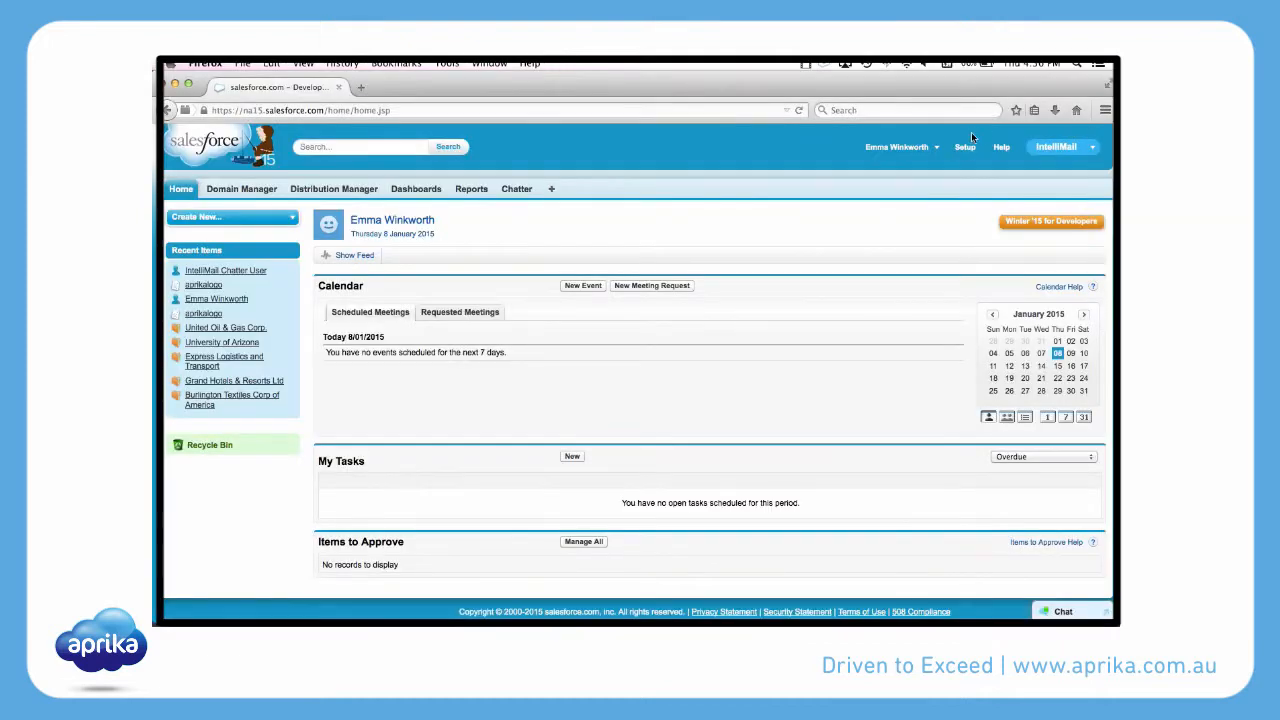
Open the Email Services setup page under Develop and start a new email service.
{"action": "left_click", "coordinate": [966, 149]}
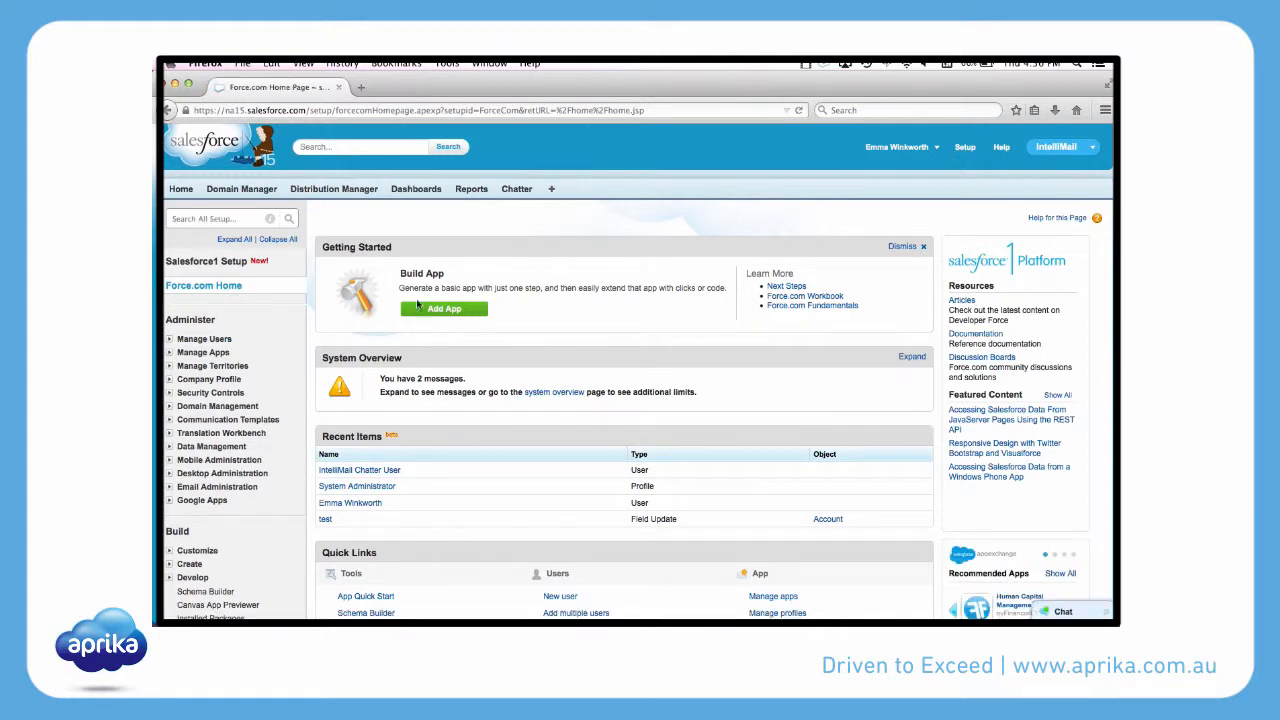
{"action": "scroll", "coordinate": [223, 334], "scroll_direction": "down", "scroll_amount": 1}
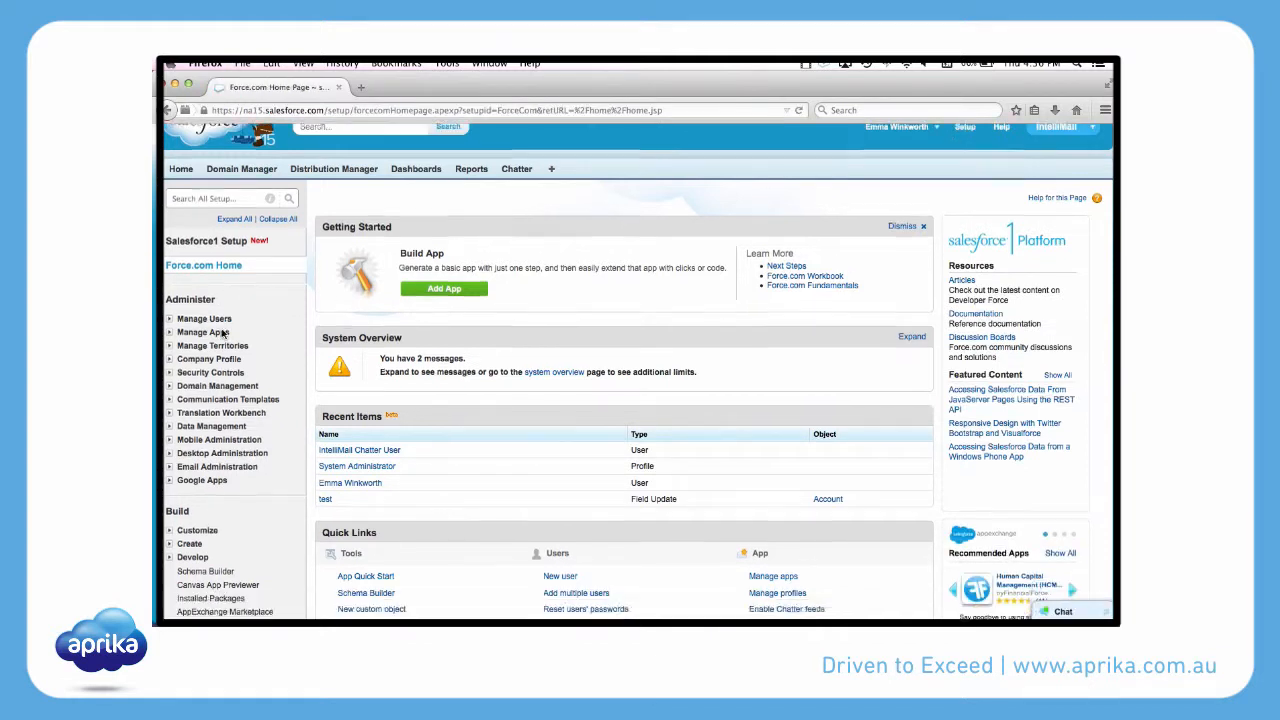
{"action": "left_click", "coordinate": [169, 557]}
{"action": "scroll", "coordinate": [180, 562], "scroll_direction": "down", "scroll_amount": 3}
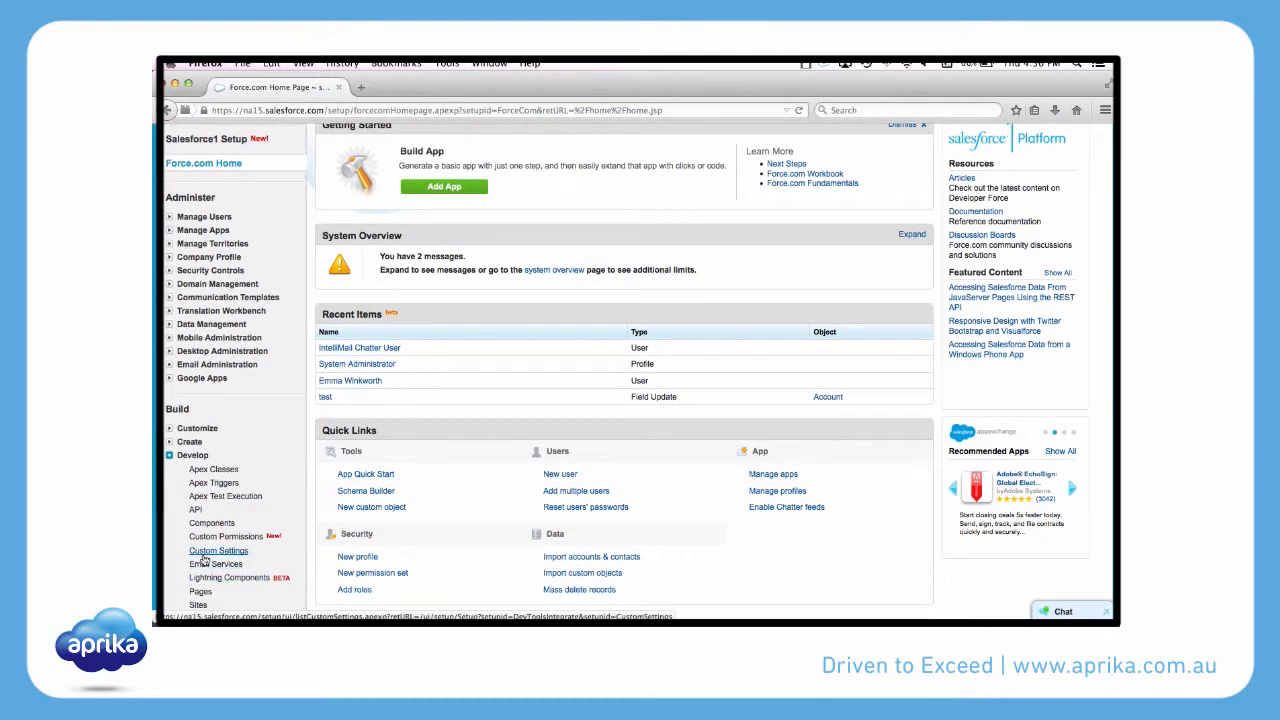
{"action": "left_click", "coordinate": [205, 566]}
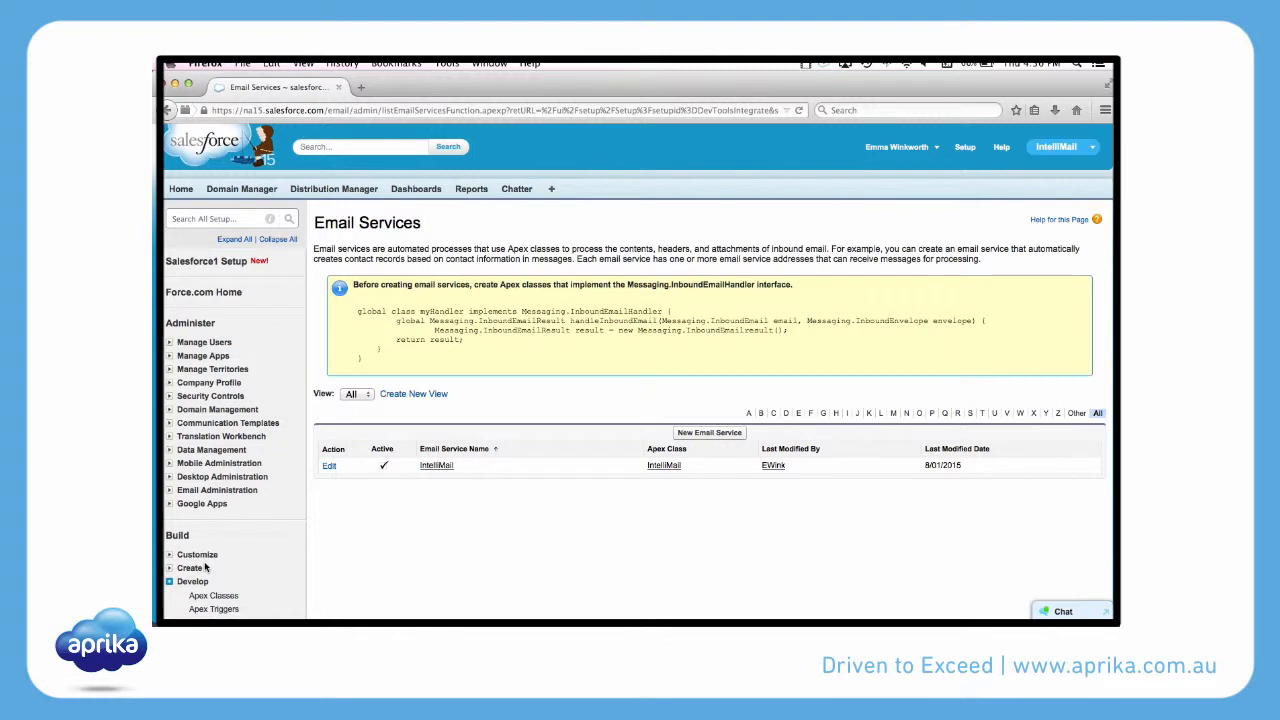
{"action": "left_click", "coordinate": [718, 433]}
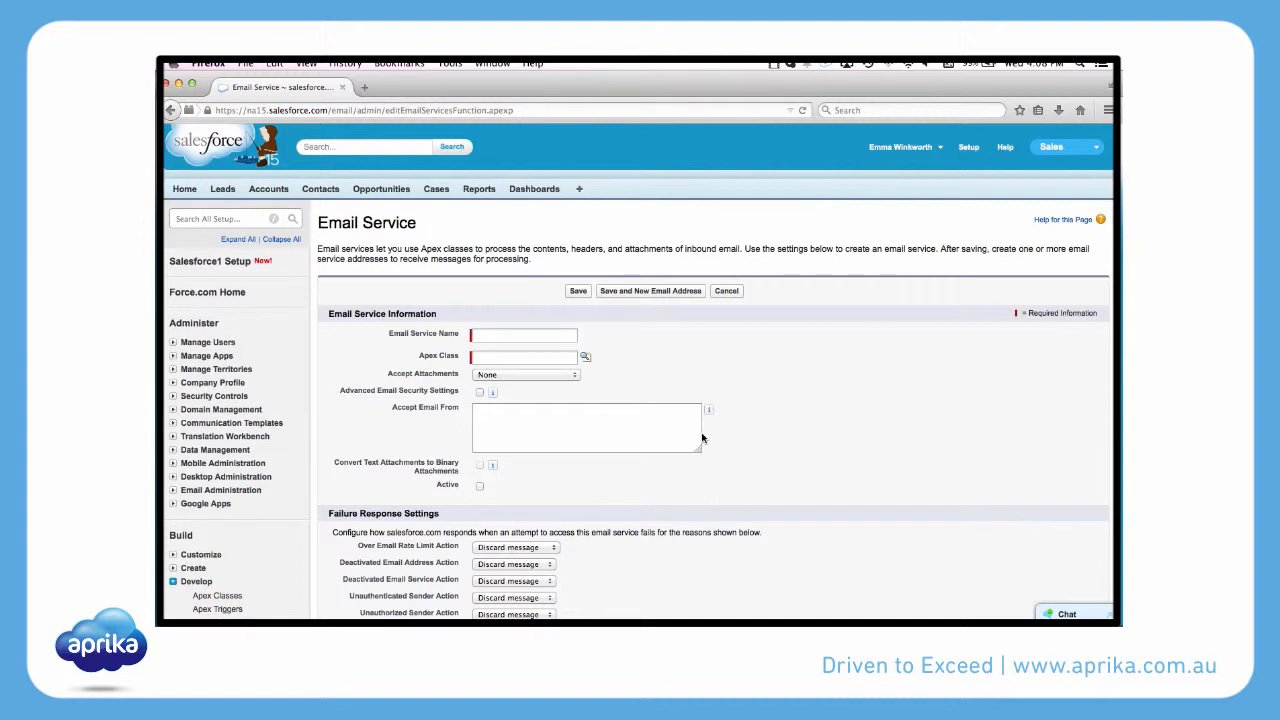
Name the email service IntelliMail and look up IntelliMail as its Apex class.
{"action": "left_click", "coordinate": [544, 336]}
{"action": "type", "text": "Inte"}
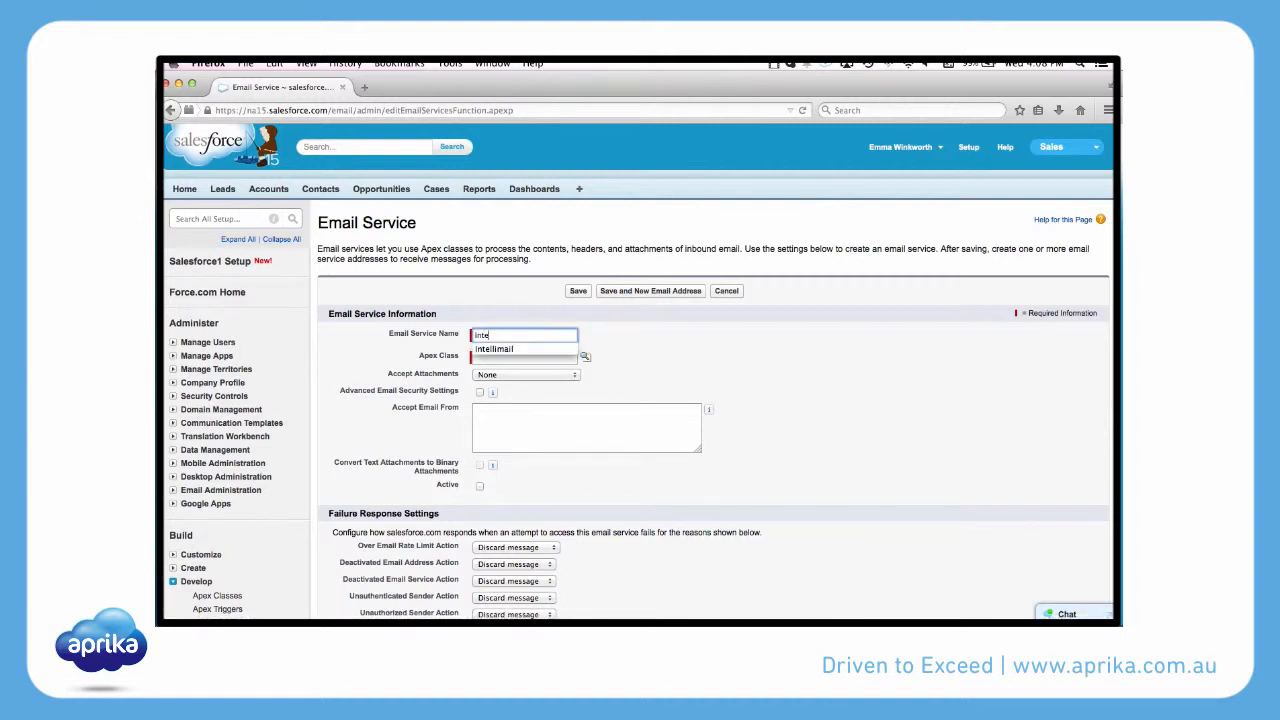
{"action": "type", "text": "lliMail"}
{"action": "key", "text": "Tab"}
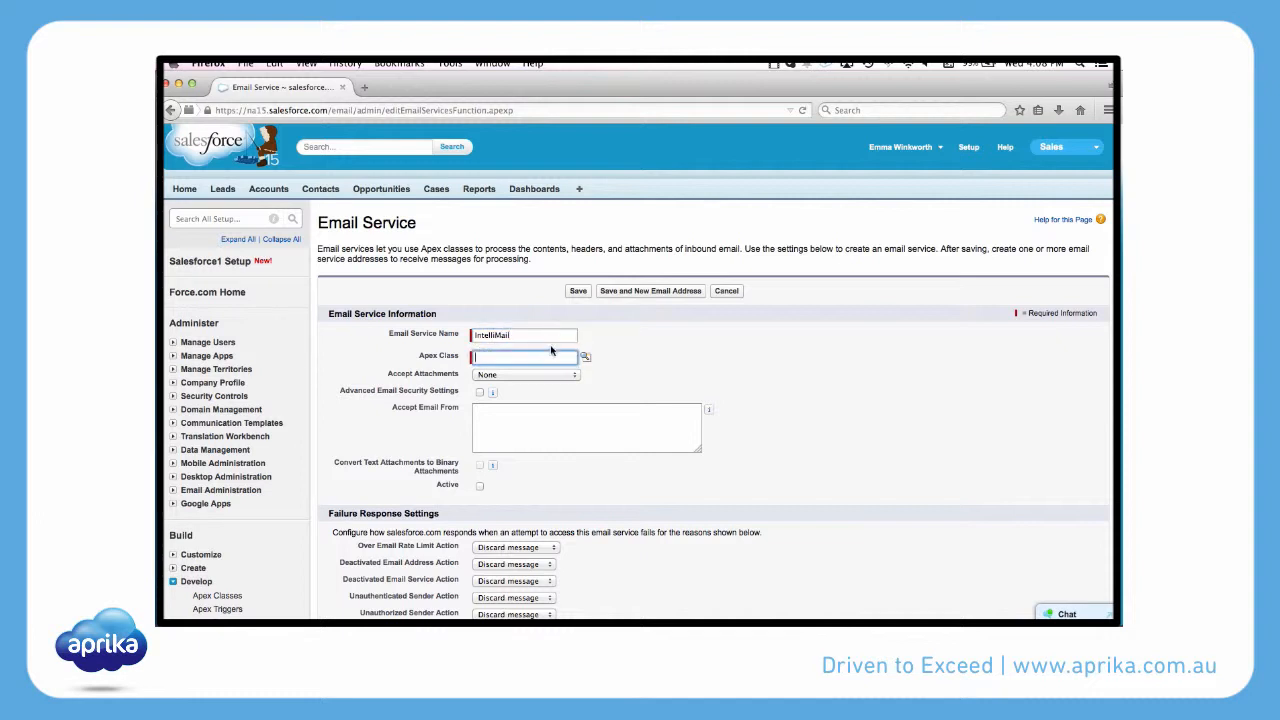
{"action": "left_click", "coordinate": [589, 363]}
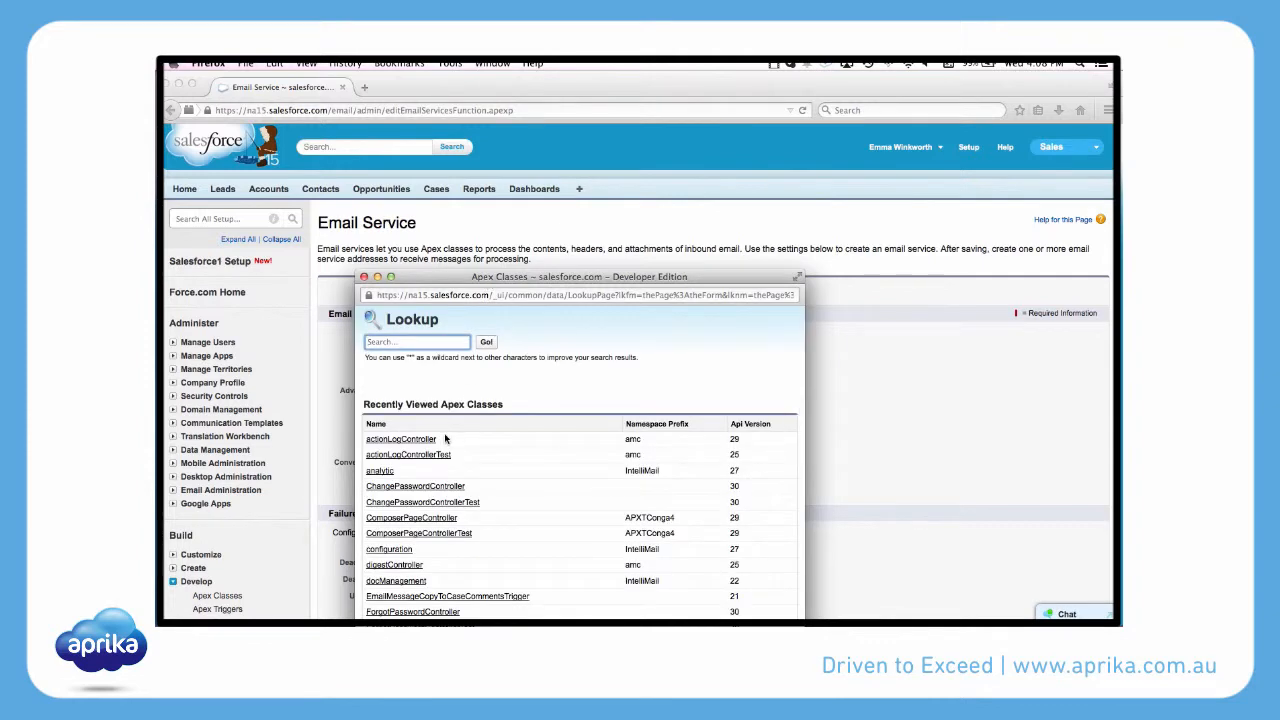
{"action": "scroll", "coordinate": [408, 495], "scroll_direction": "down", "scroll_amount": 5}
{"action": "left_click", "coordinate": [386, 511]}
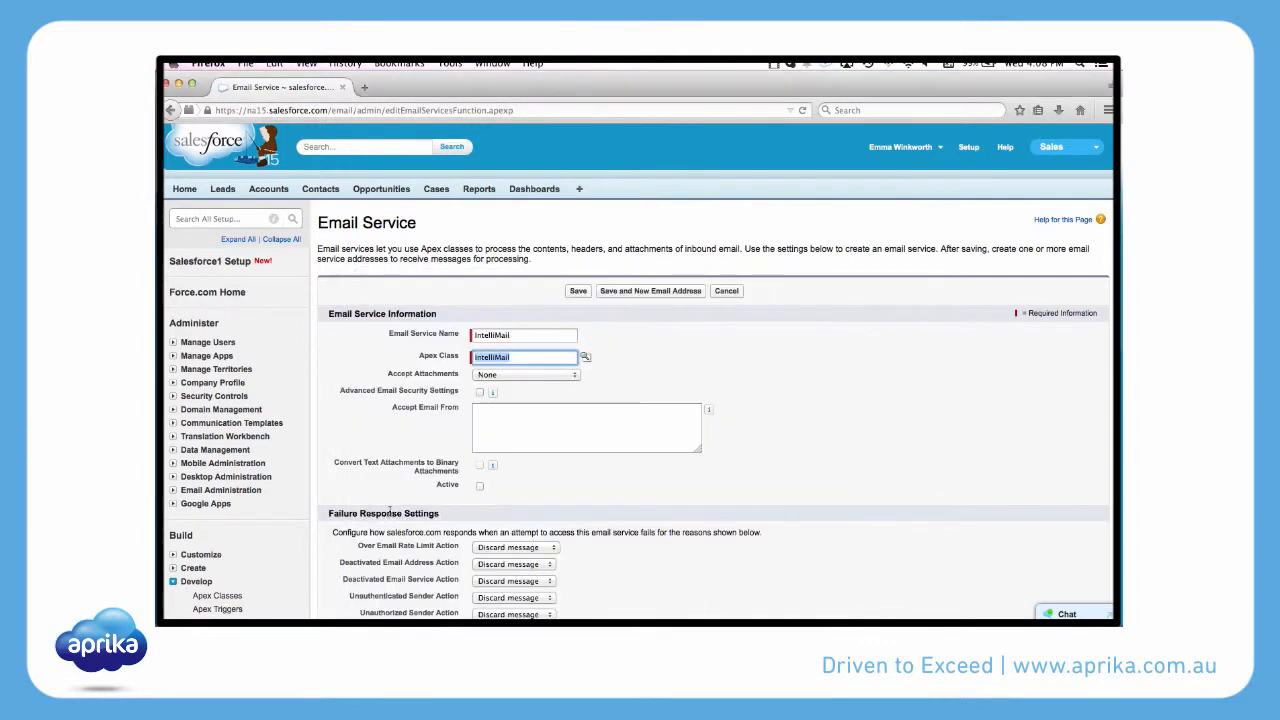
Set the email service to accept binary attachments only and make it active.
{"action": "left_click", "coordinate": [513, 377]}
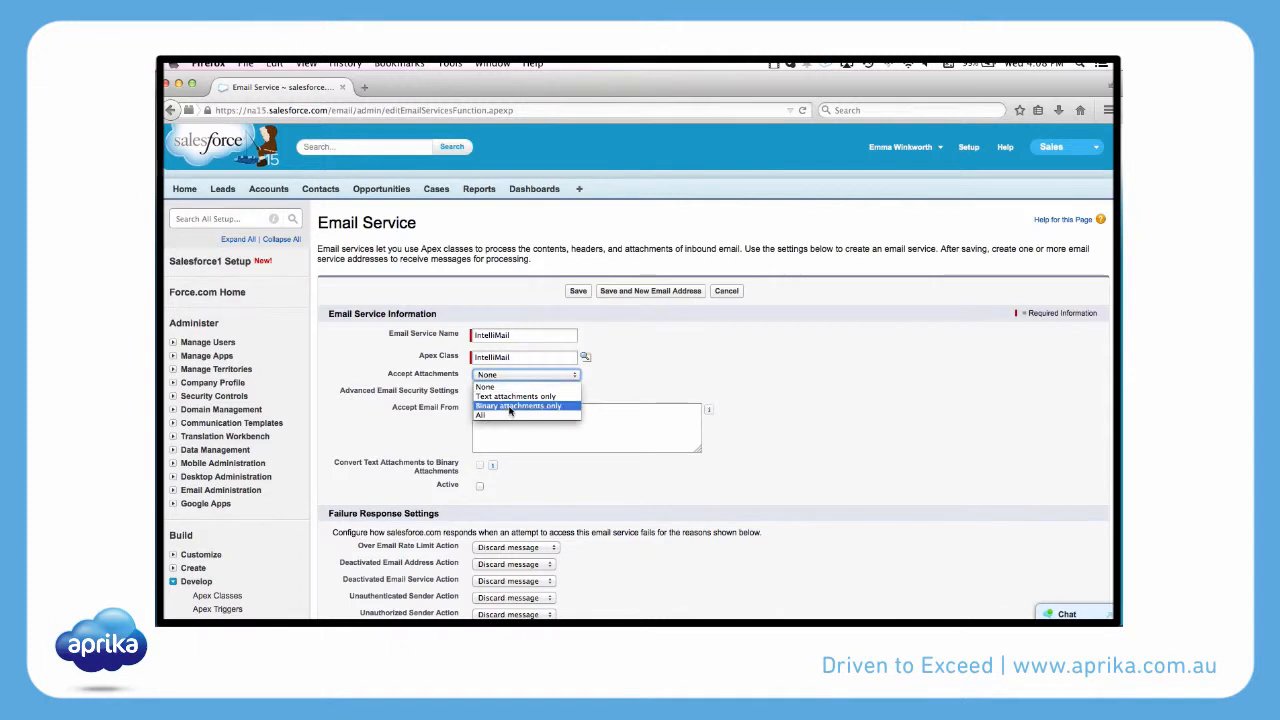
{"action": "left_click", "coordinate": [510, 406]}
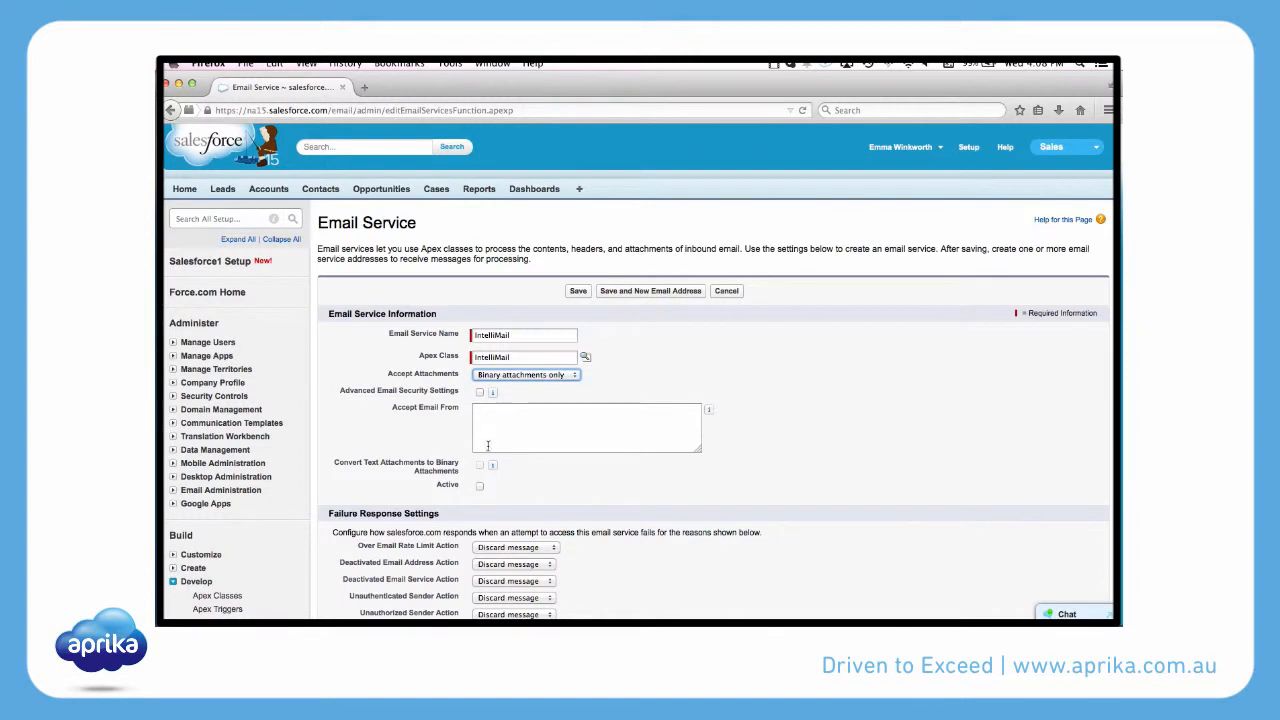
{"action": "left_click", "coordinate": [480, 485]}
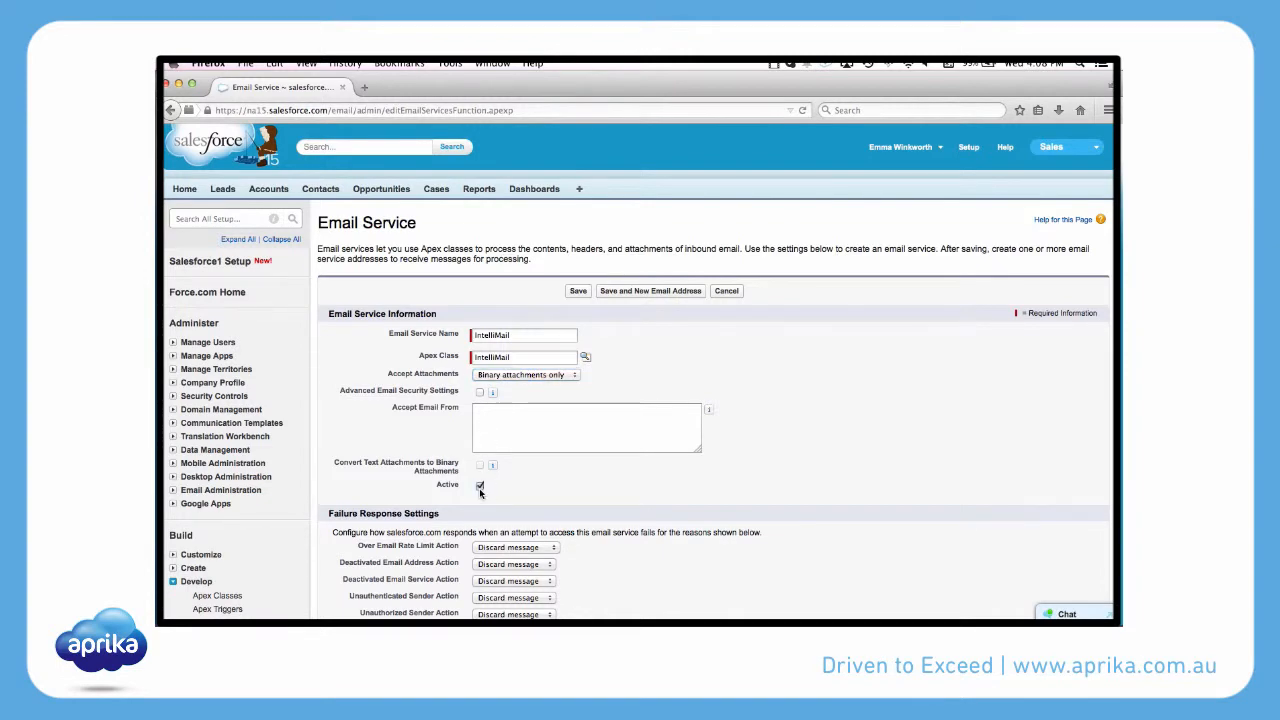
Enable error routing to the administrator's email address, then save the service and proceed to a new email address.
{"action": "scroll", "coordinate": [543, 484], "scroll_direction": "down", "scroll_amount": 2}
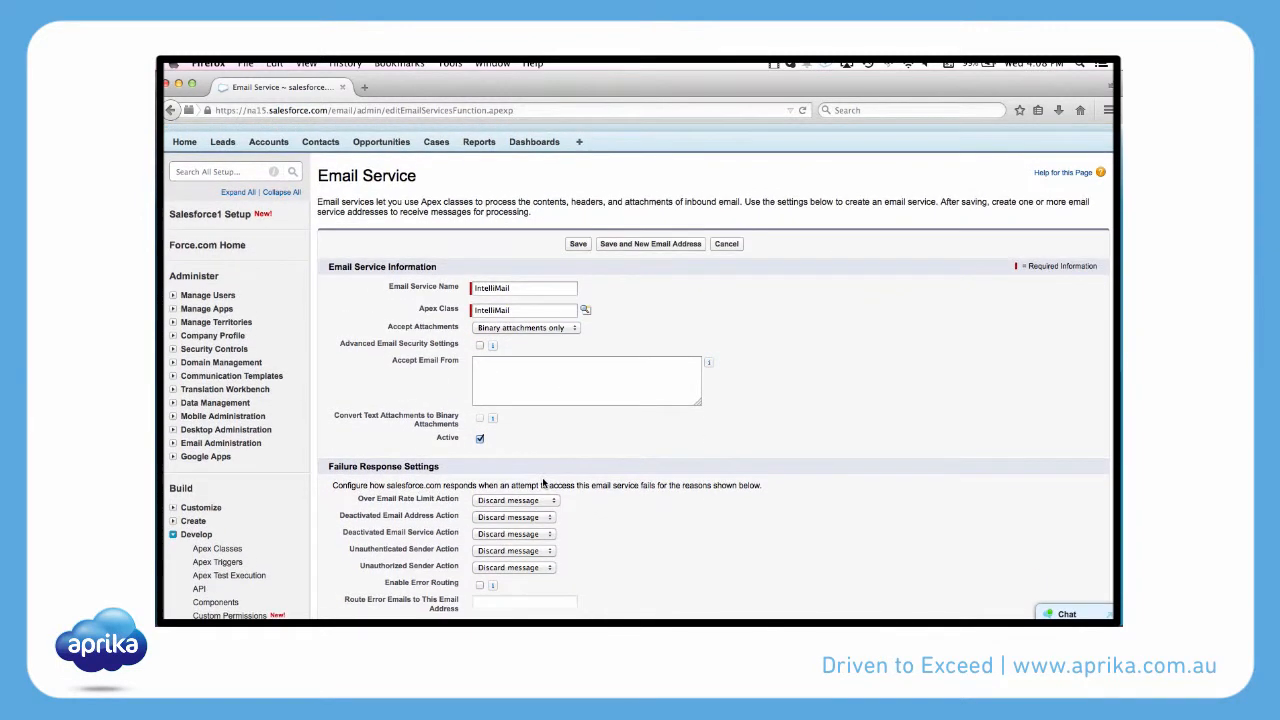
{"action": "scroll", "coordinate": [543, 484], "scroll_direction": "down", "scroll_amount": 3}
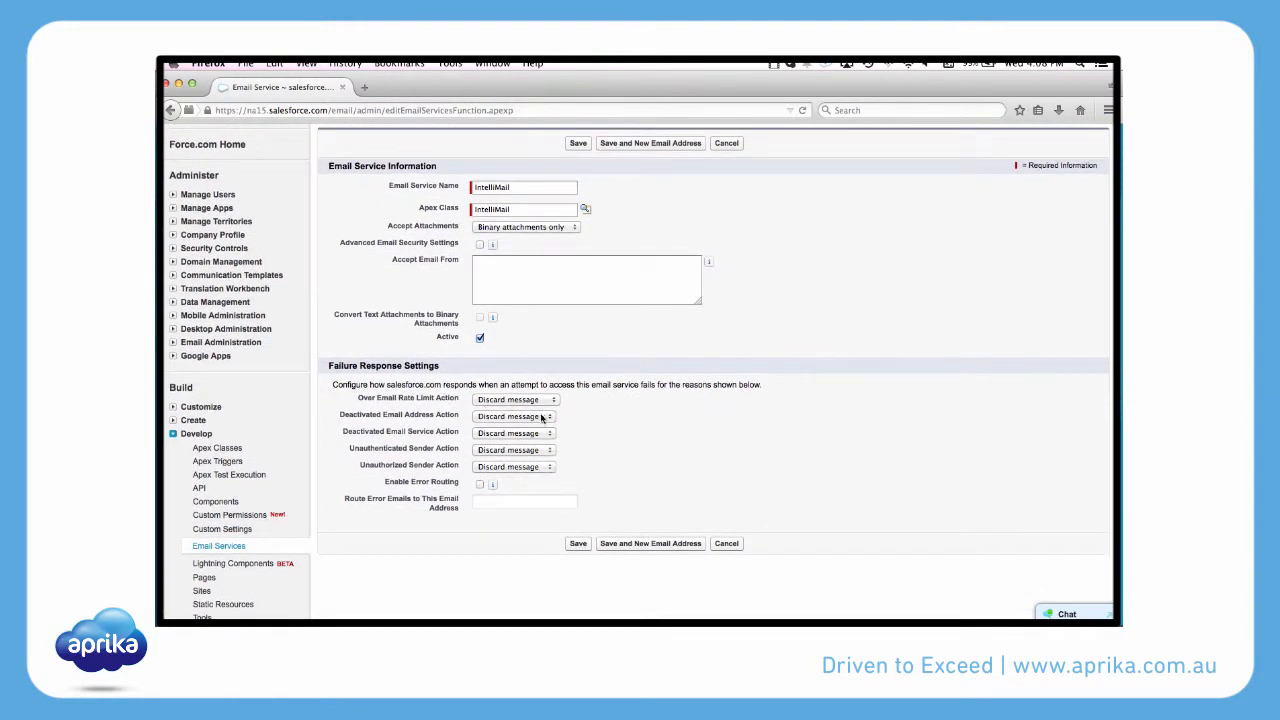
{"action": "left_click", "coordinate": [480, 485]}
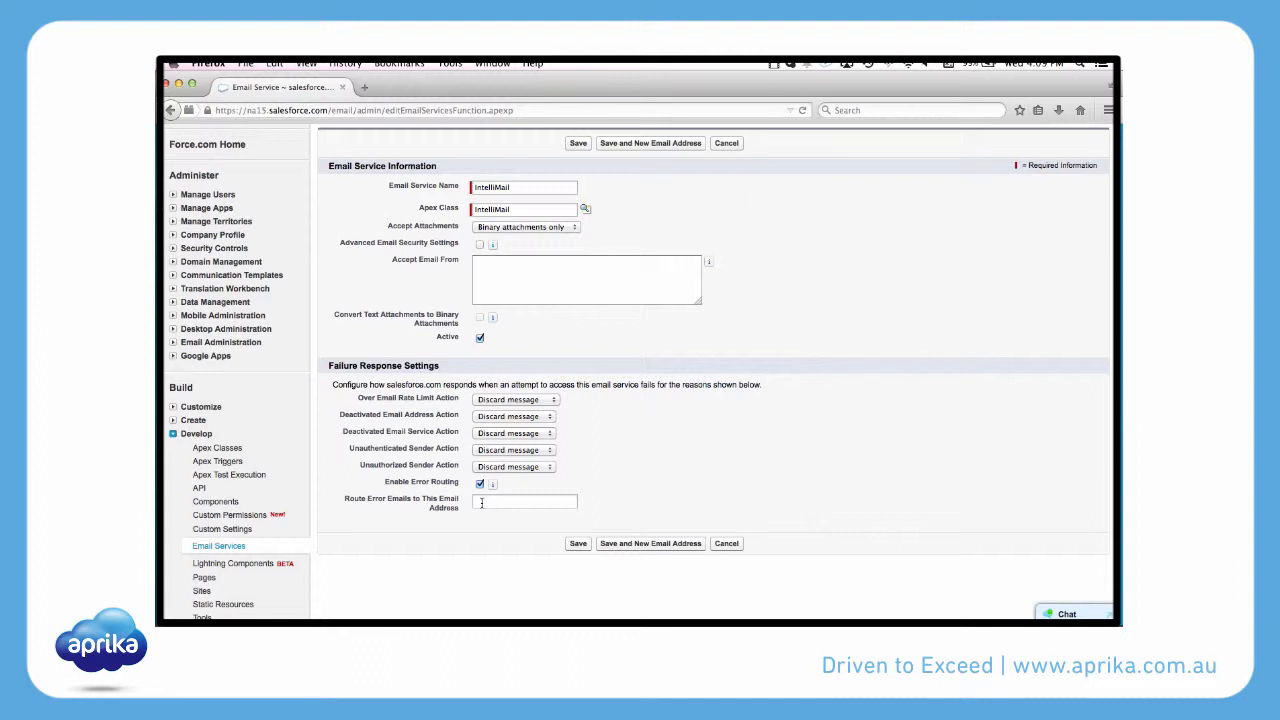
{"action": "left_click", "coordinate": [481, 503]}
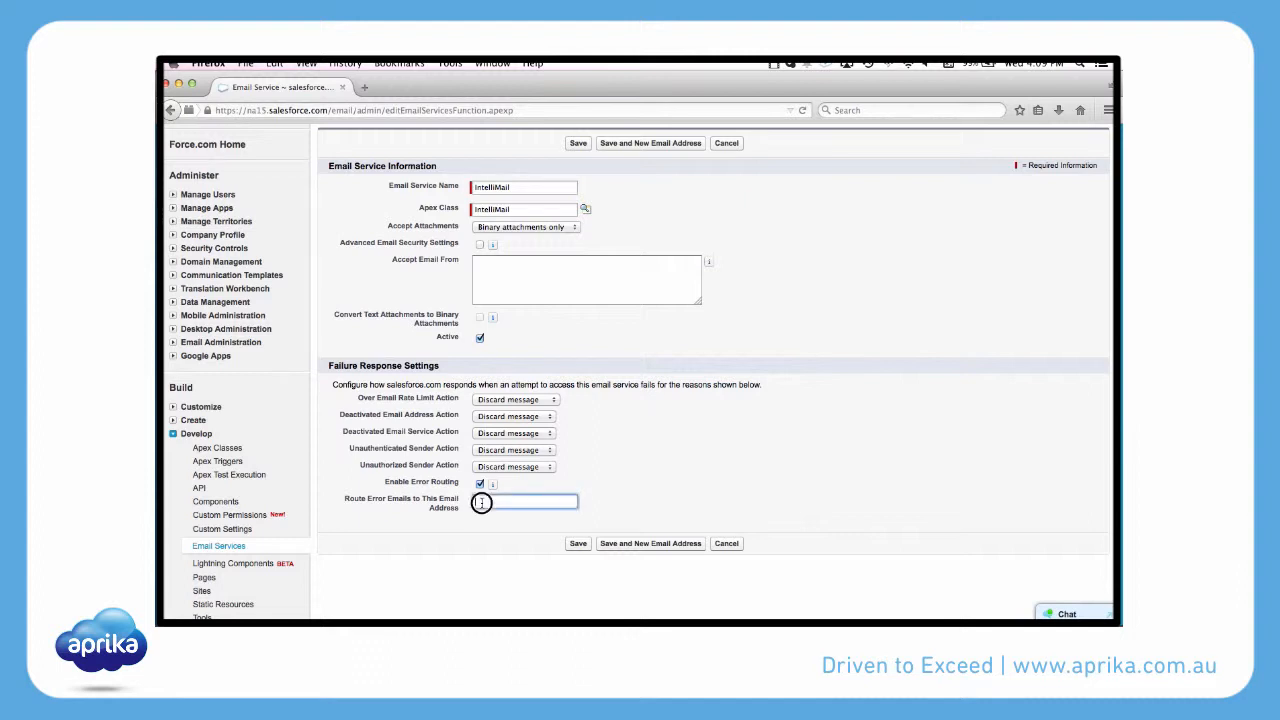
{"action": "type", "text": "emma."}
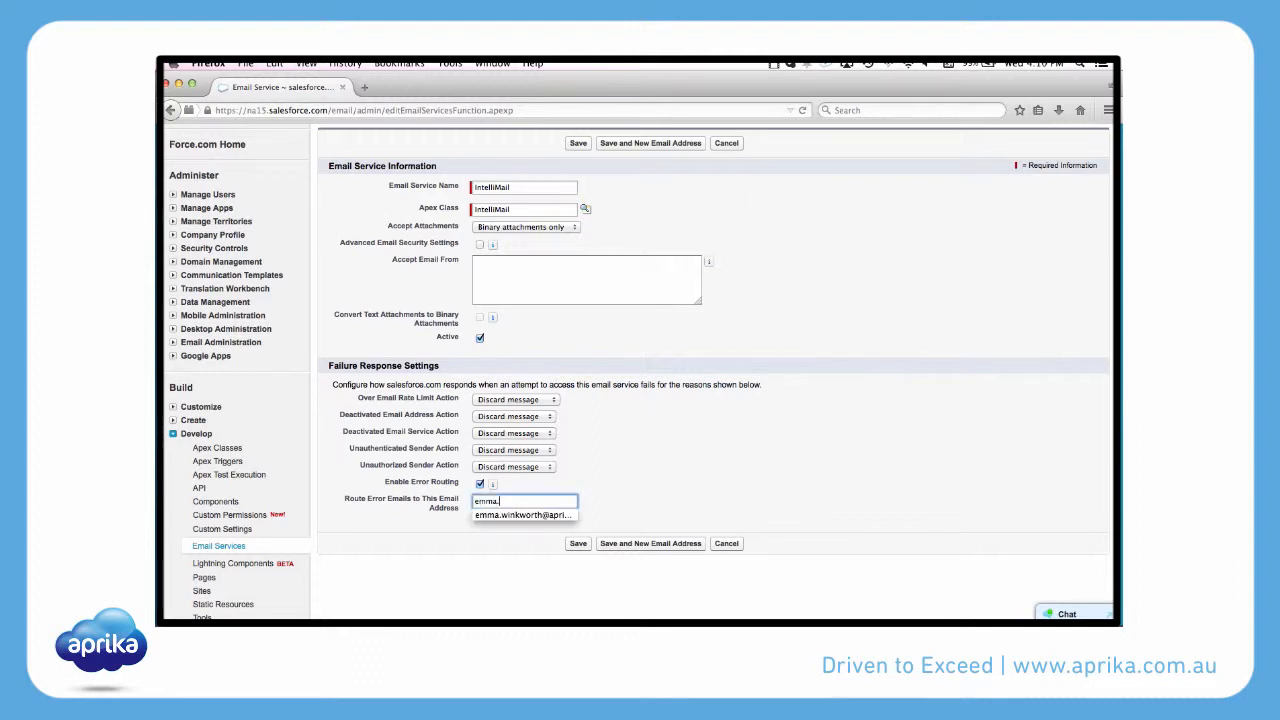
{"action": "left_click", "coordinate": [522, 515]}
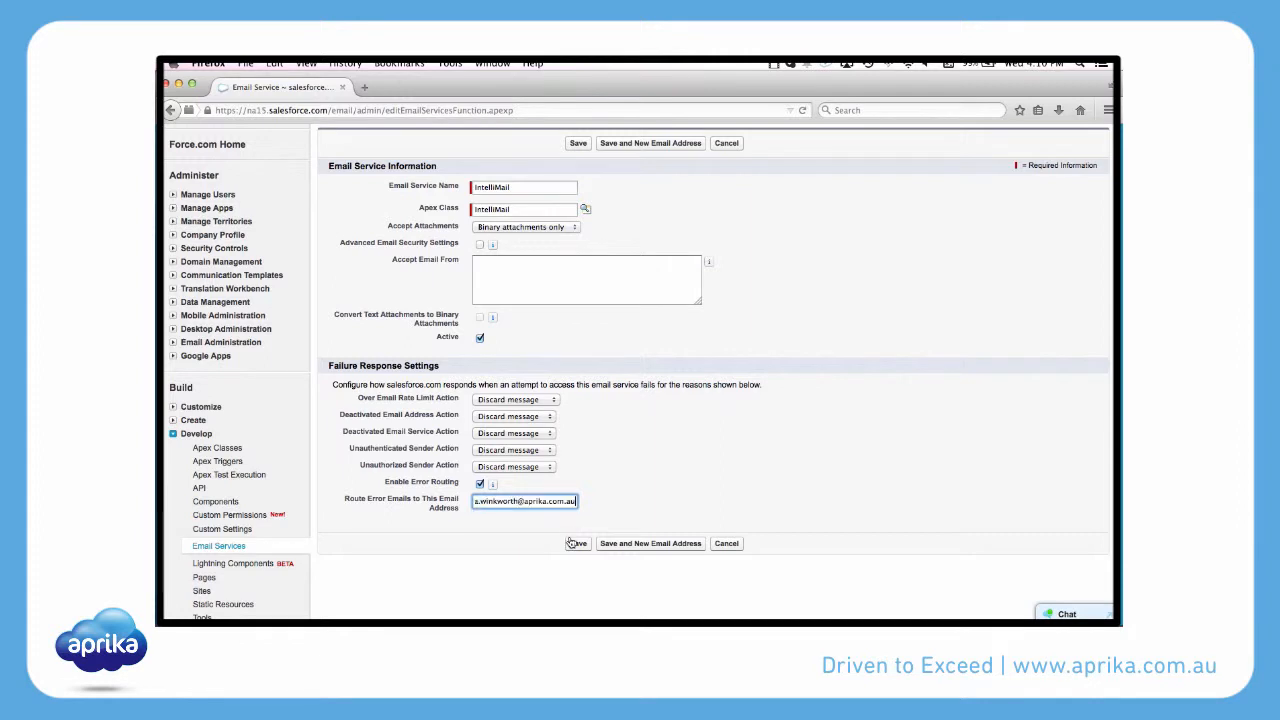
{"action": "left_click", "coordinate": [638, 549]}
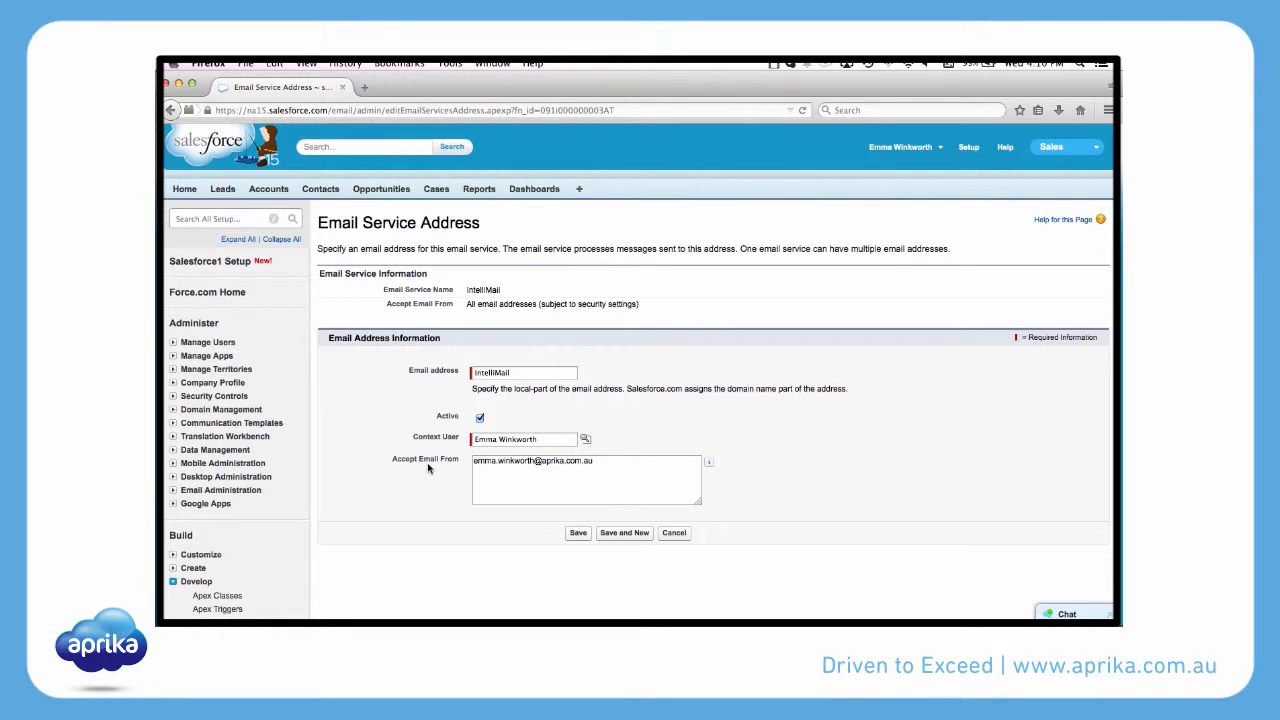
Clear the Accept Email From restriction on the IntelliMail service address and save it.
{"action": "left_click_drag", "start_coordinate": [624, 468], "coordinate": [468, 461]}
{"action": "key", "text": "BackSpace"}
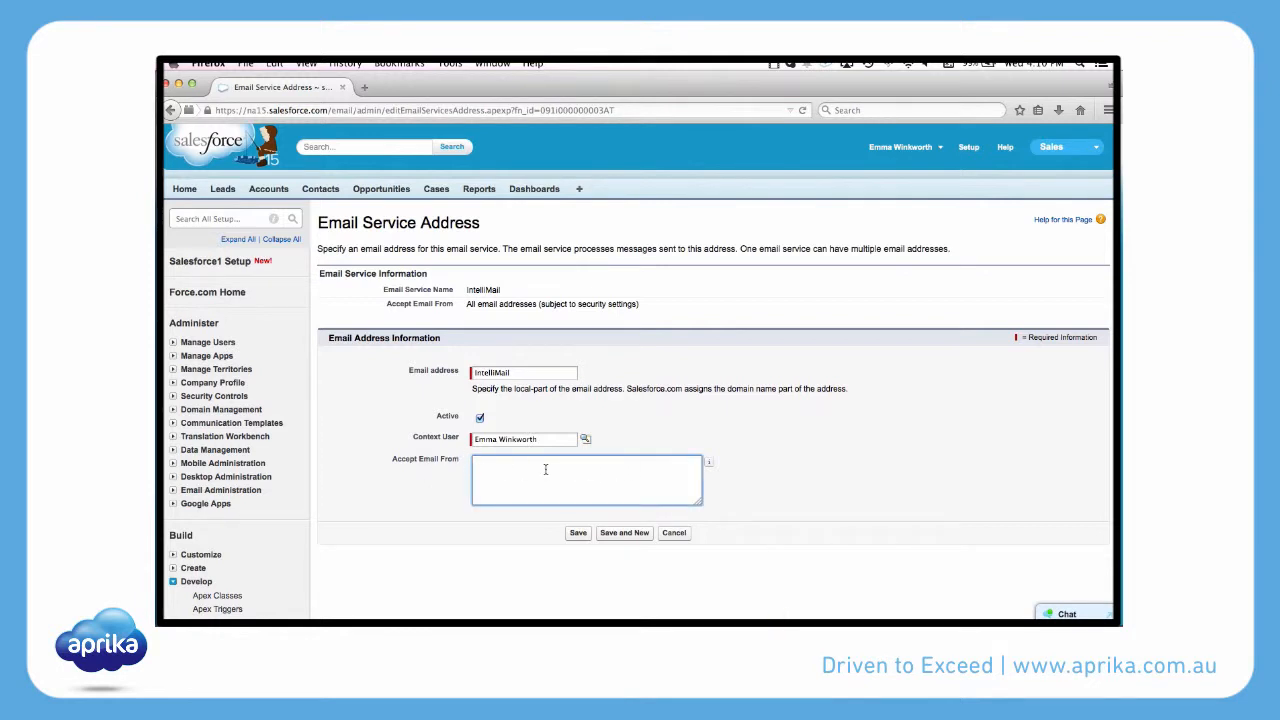
{"action": "left_click", "coordinate": [578, 535]}
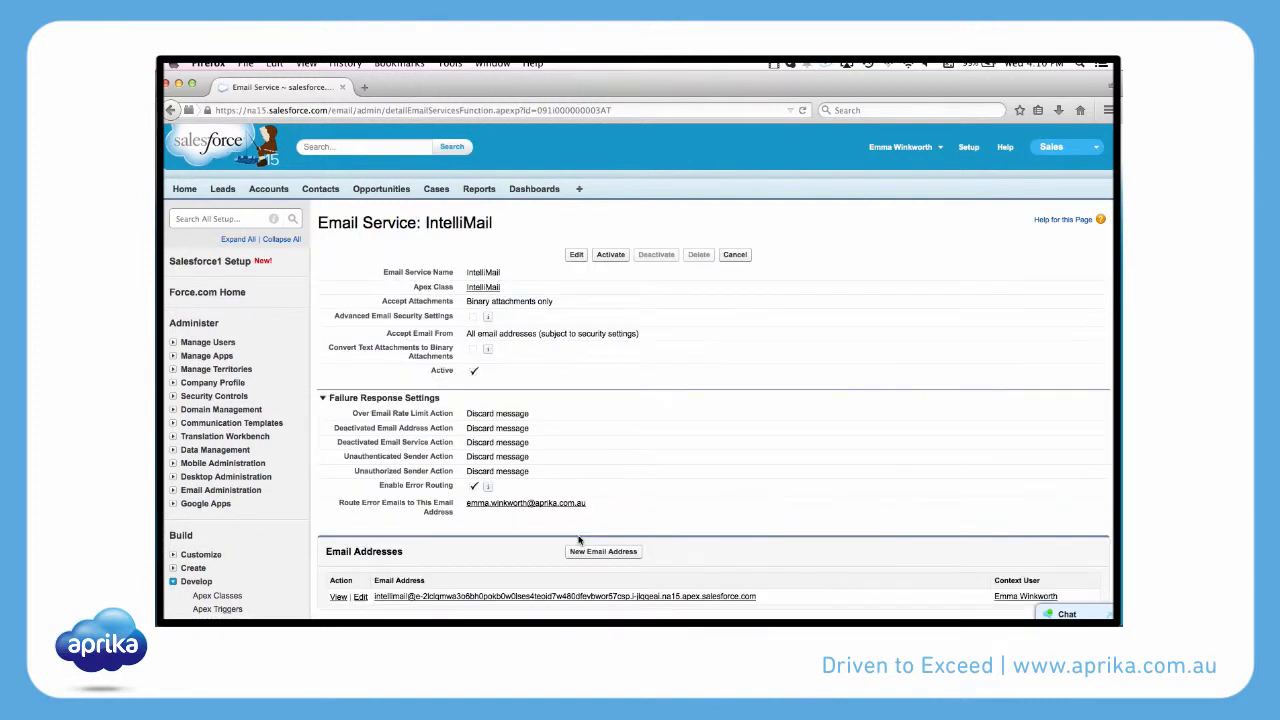
Copy the generated email address of the IntelliMail email service.
{"action": "scroll", "coordinate": [578, 540], "scroll_direction": "down", "scroll_amount": 1}
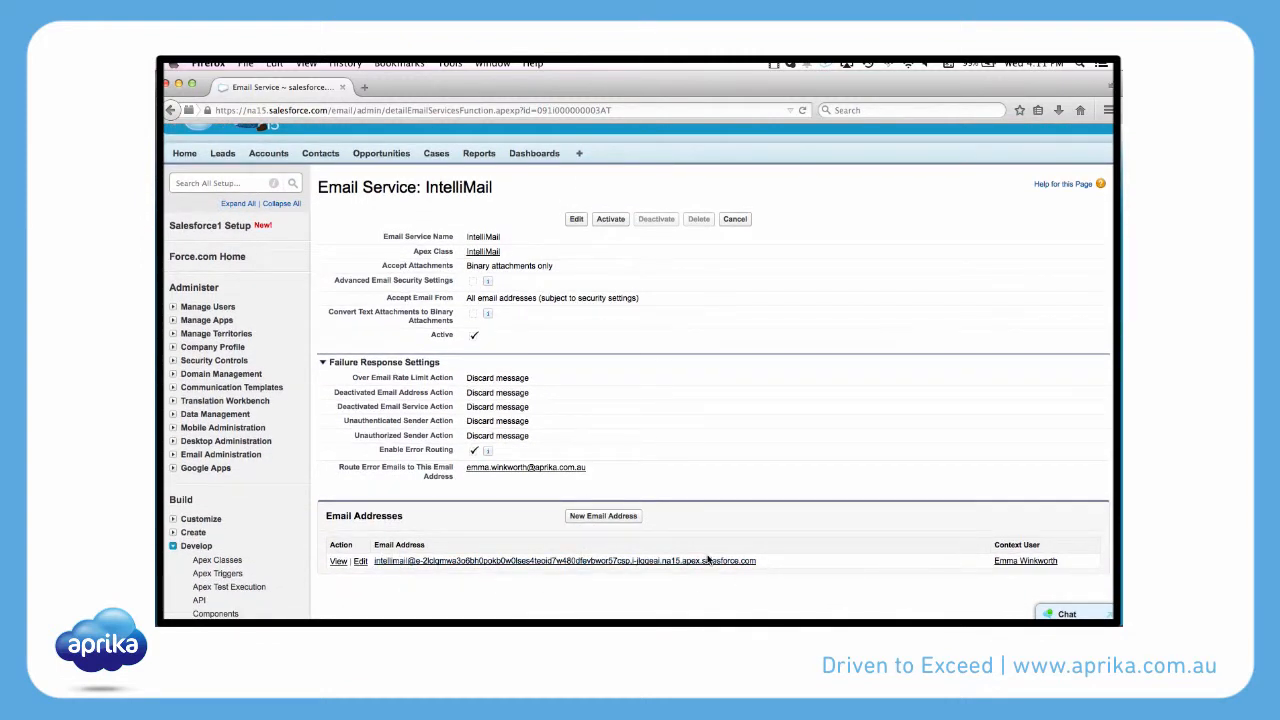
{"action": "left_click_drag", "start_coordinate": [765, 565], "coordinate": [378, 565]}
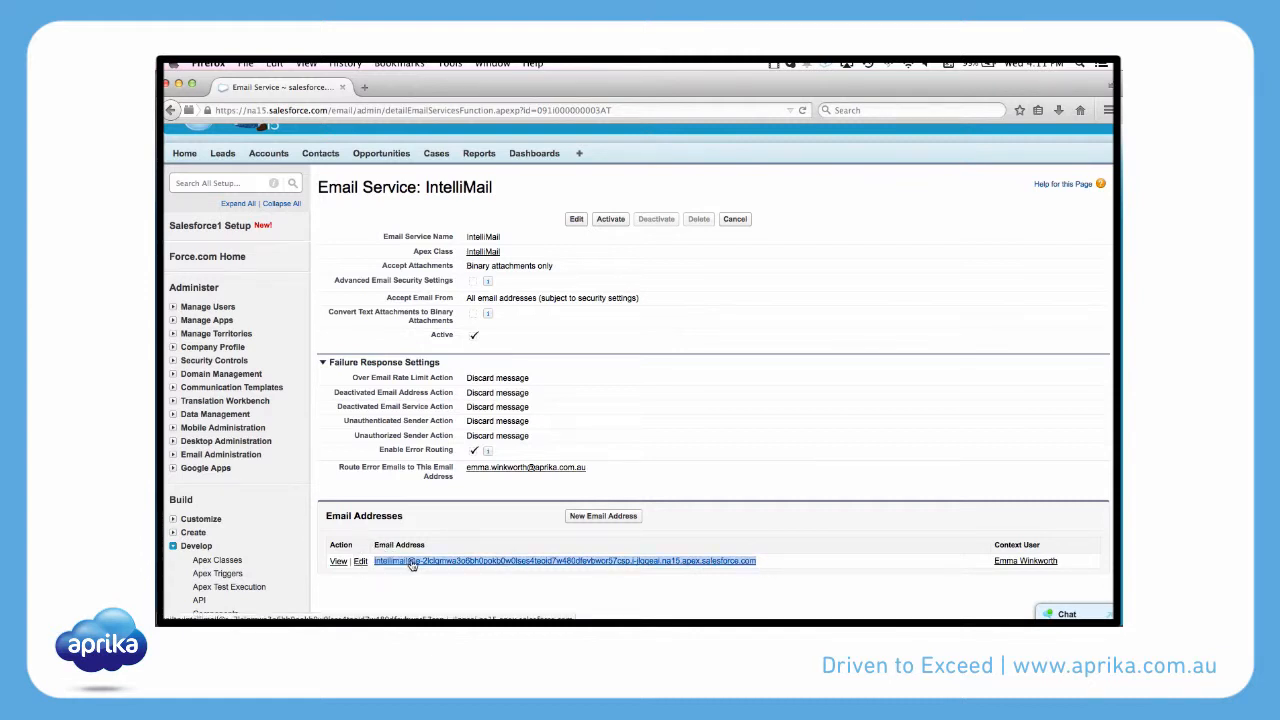
{"action": "right_click", "coordinate": [411, 565]}
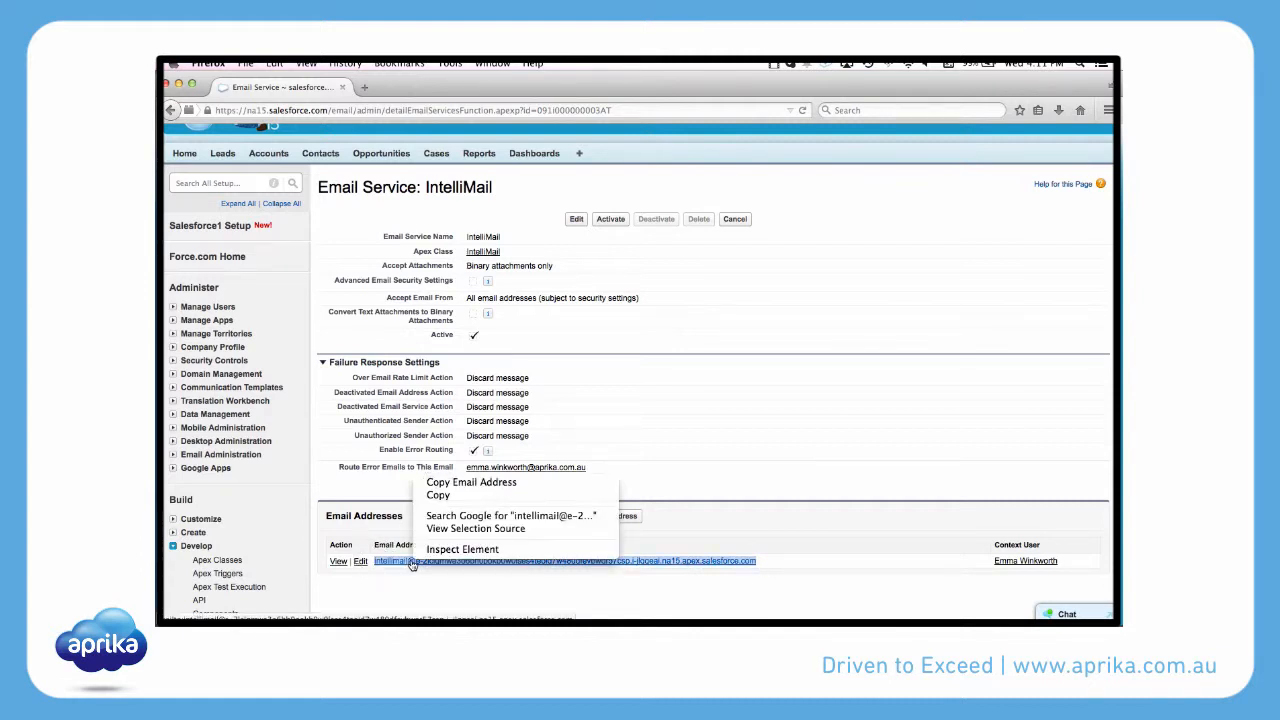
{"action": "left_click", "coordinate": [438, 495]}
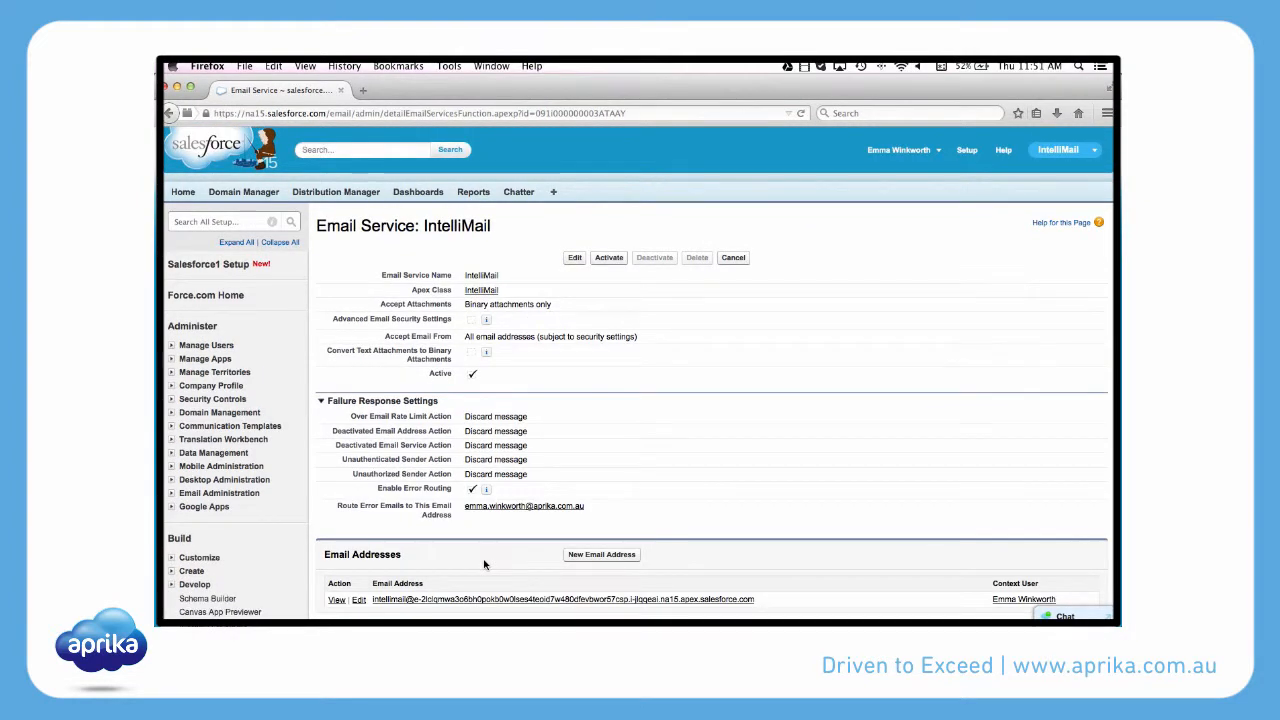
Open the Sites setup page under Develop and start a new site.
{"action": "scroll", "coordinate": [294, 514], "scroll_direction": "down", "scroll_amount": 3}
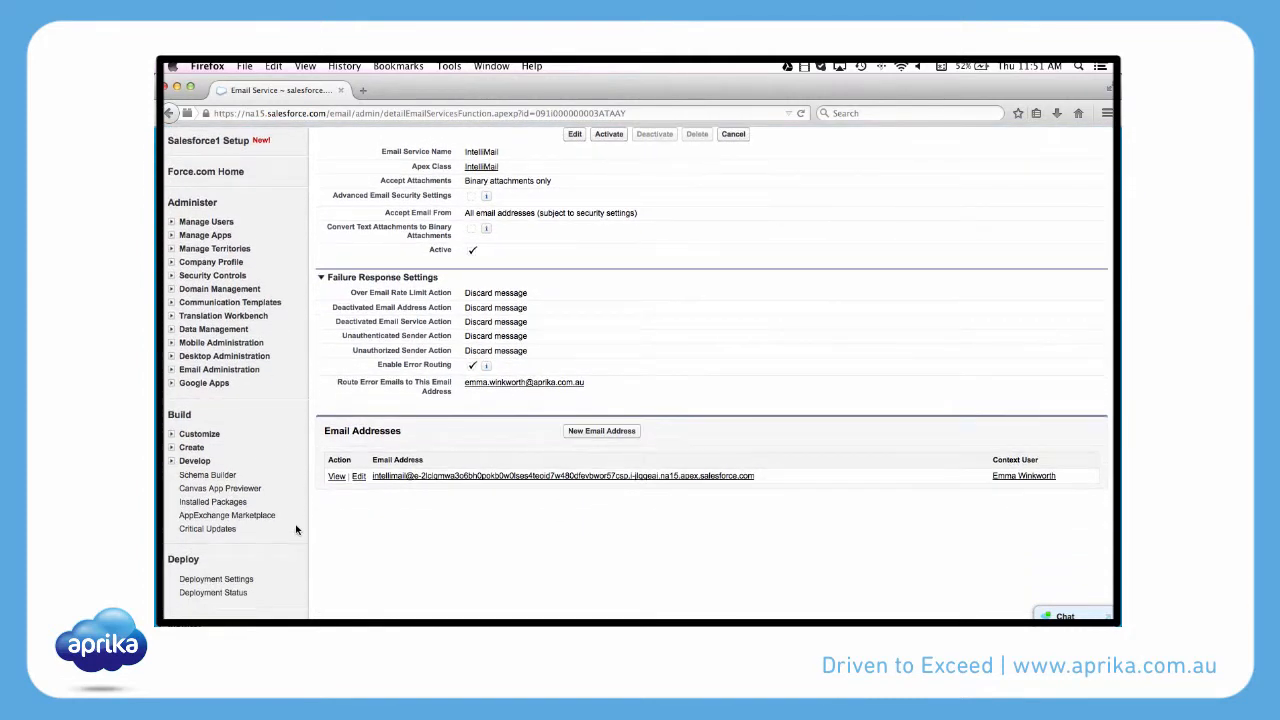
{"action": "left_click", "coordinate": [171, 461]}
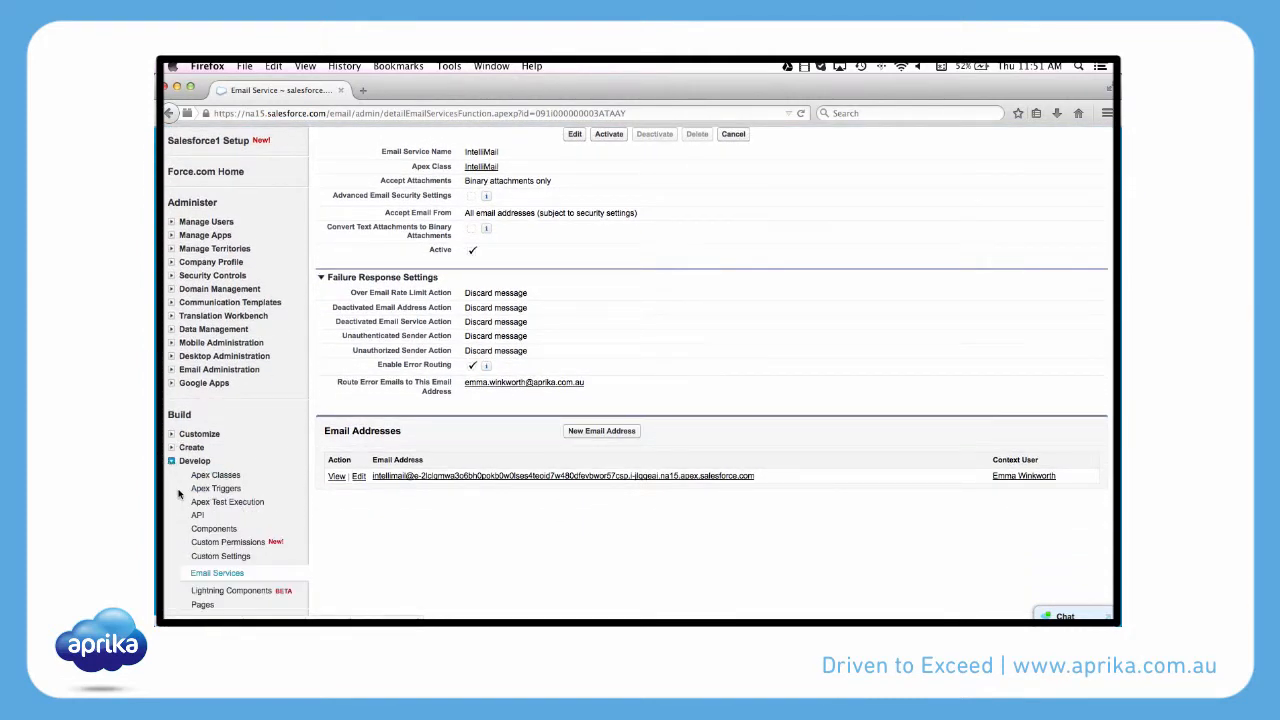
{"action": "scroll", "coordinate": [180, 494], "scroll_direction": "down", "scroll_amount": 3}
{"action": "left_click", "coordinate": [200, 461]}
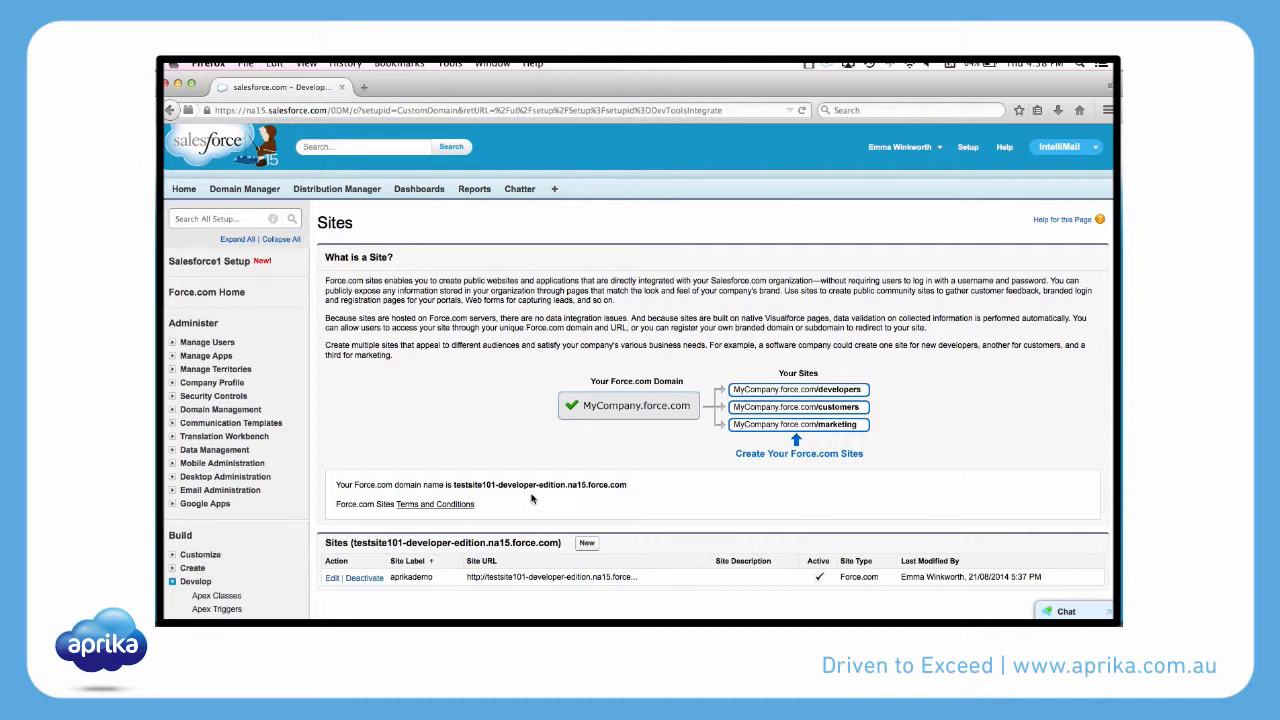
{"action": "left_click", "coordinate": [587, 543]}
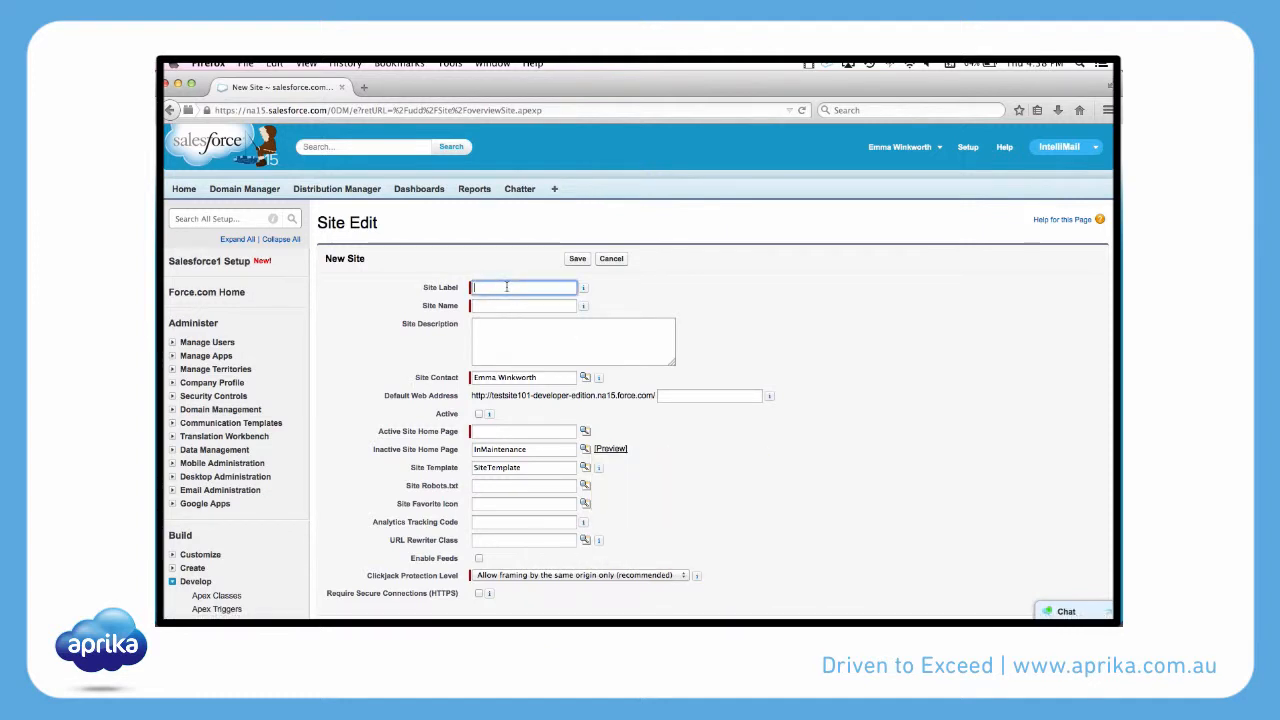
Set both the site label and the site name to IntelliMail.
{"action": "type", "text": "telliMail"}
{"action": "left_click", "coordinate": [502, 305]}
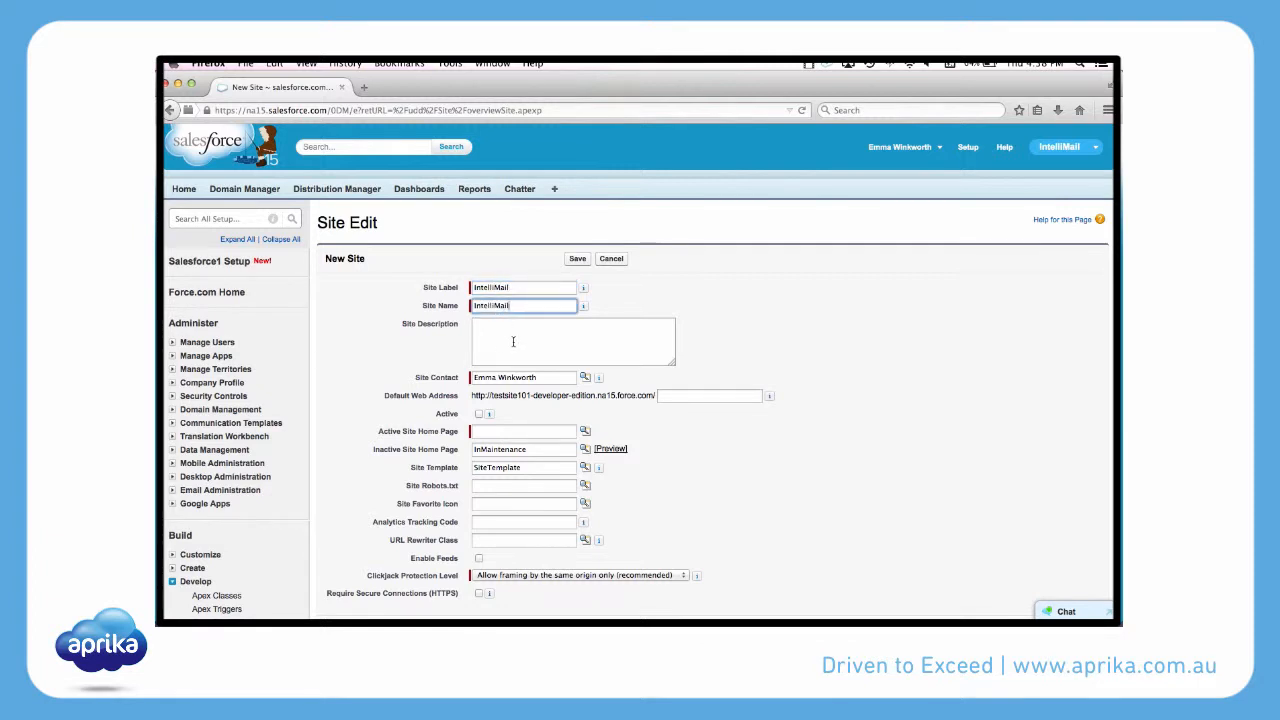
Enter "Site used for Intellimail delivery" as the site description.
{"action": "left_click", "coordinate": [513, 342]}
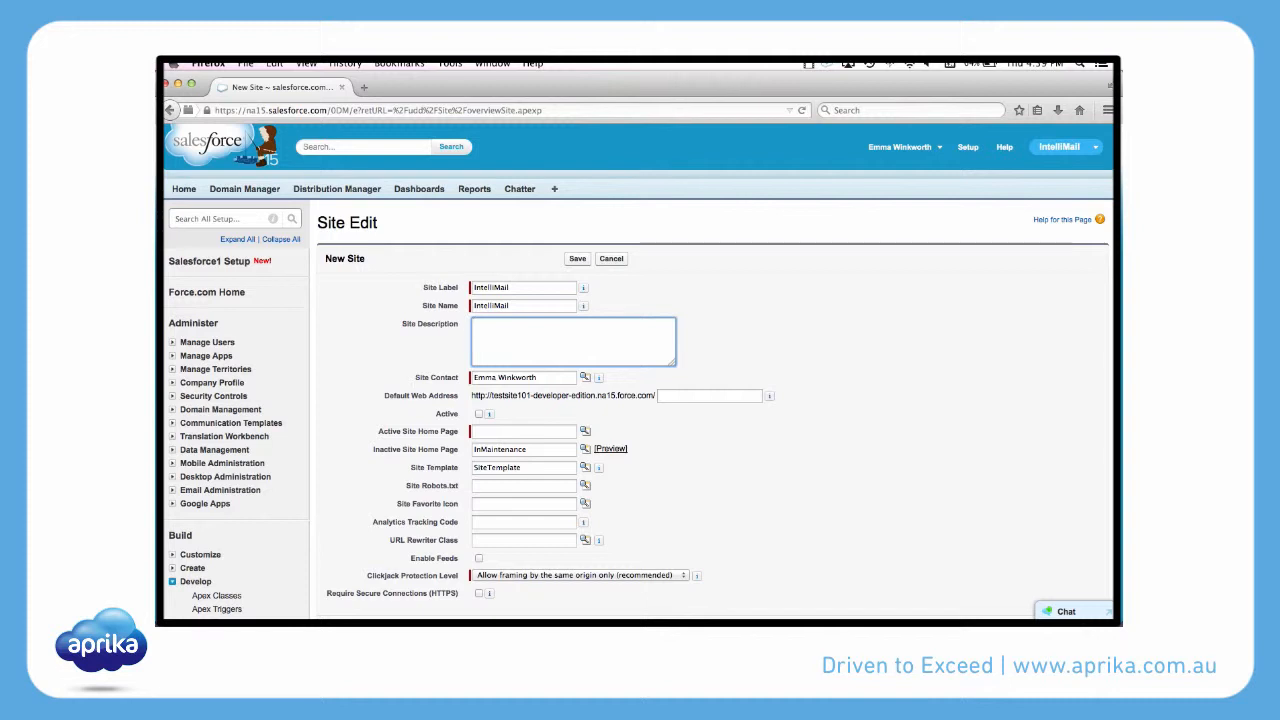
{"action": "type", "text": "Site used for Intel"}
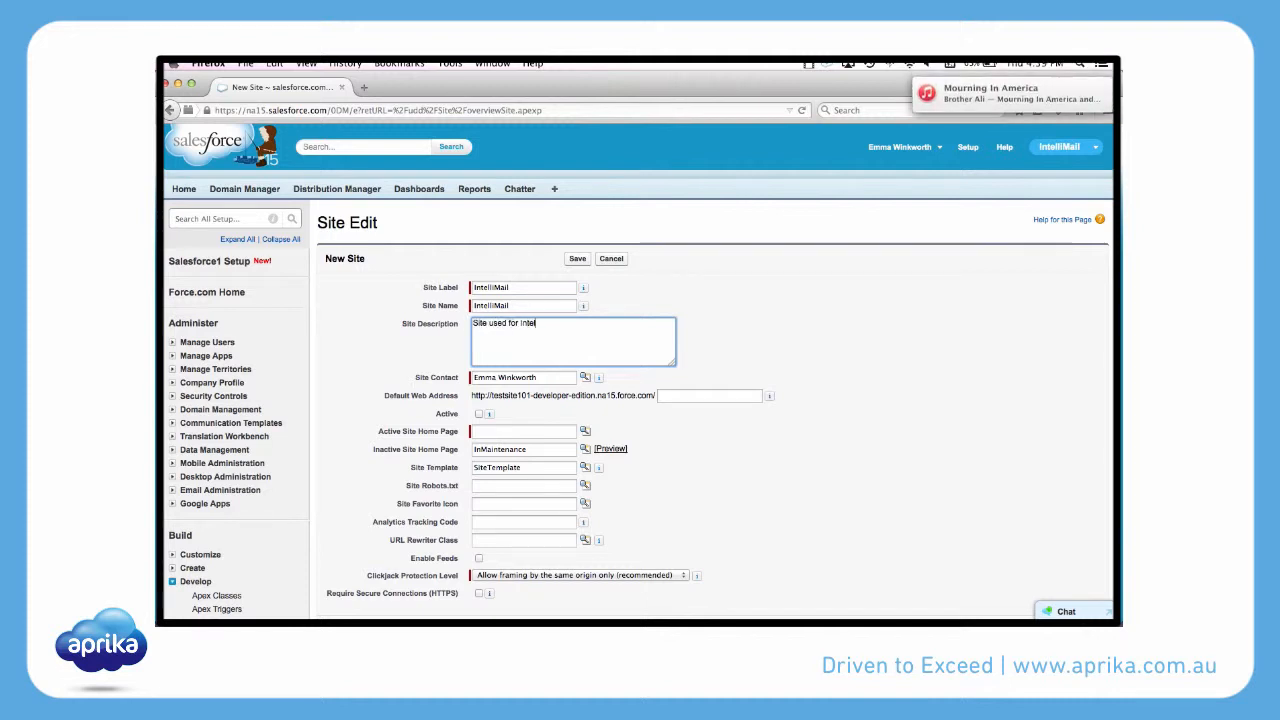
{"action": "type", "text": "limail"}
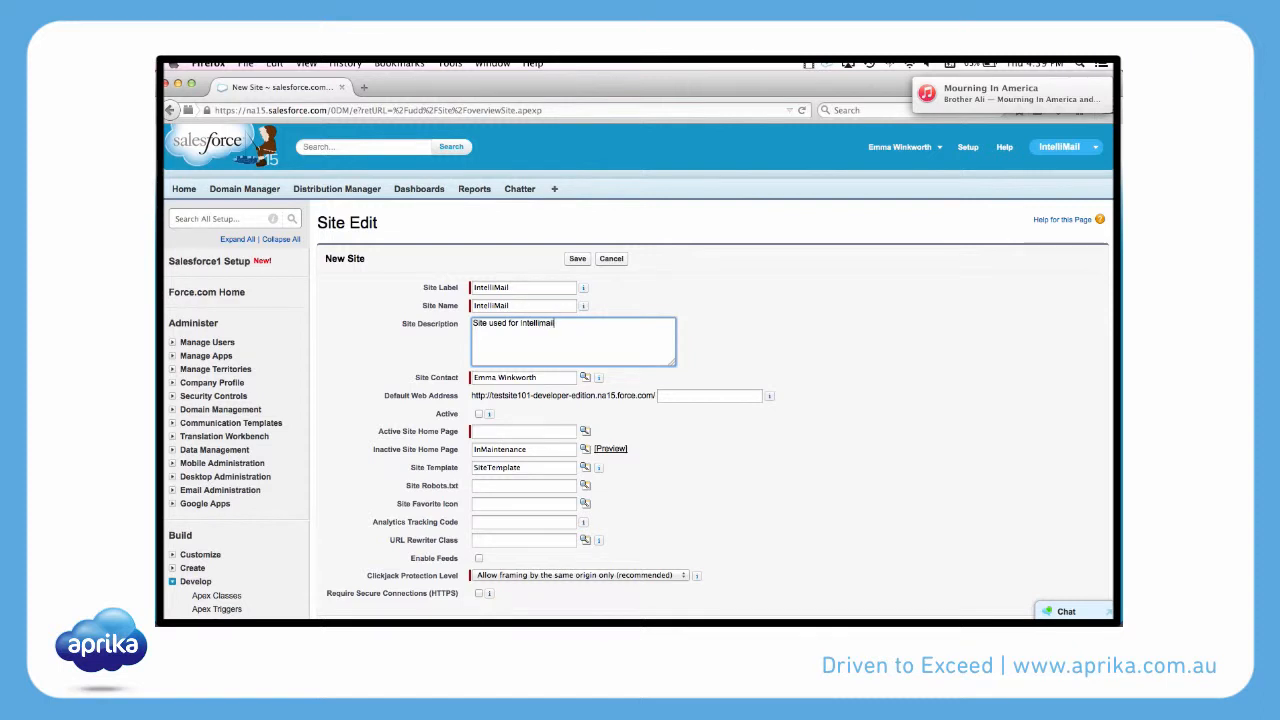
{"action": "type", "text": " delivery"}
{"action": "key", "text": "Tab"}
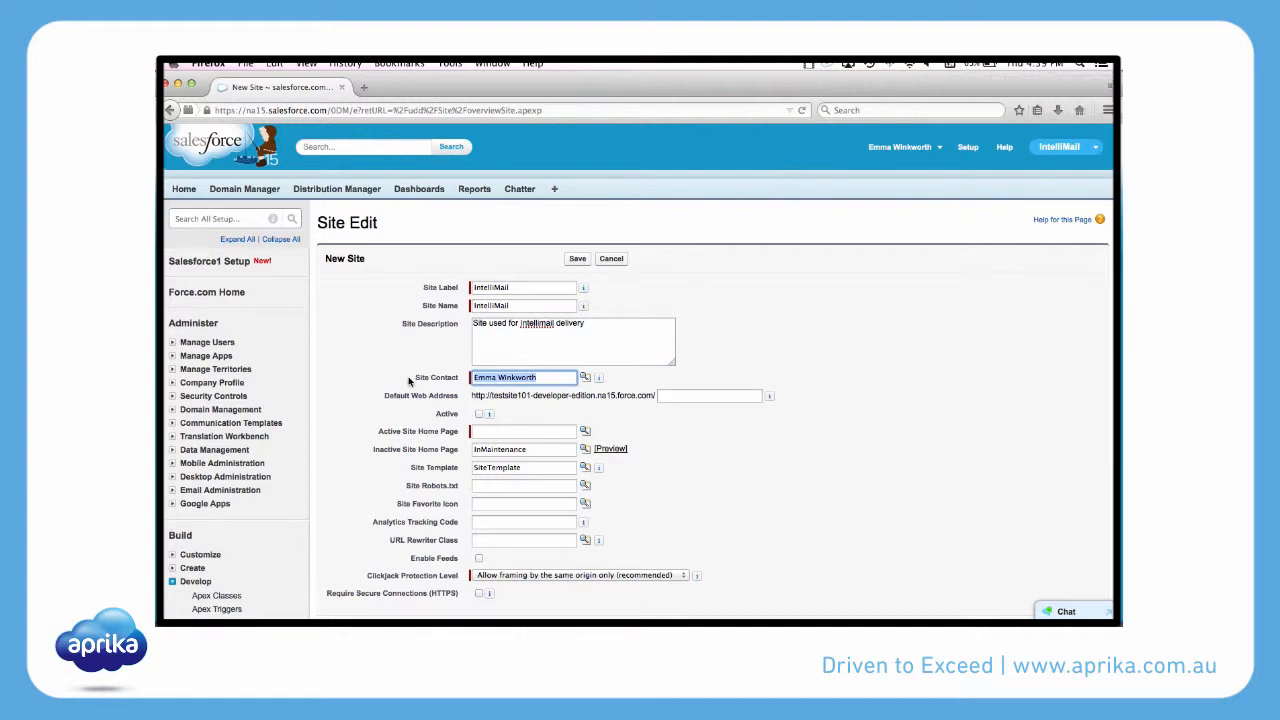
Set the path of the site's default web address to intellimail.
{"action": "left_click", "coordinate": [701, 396]}
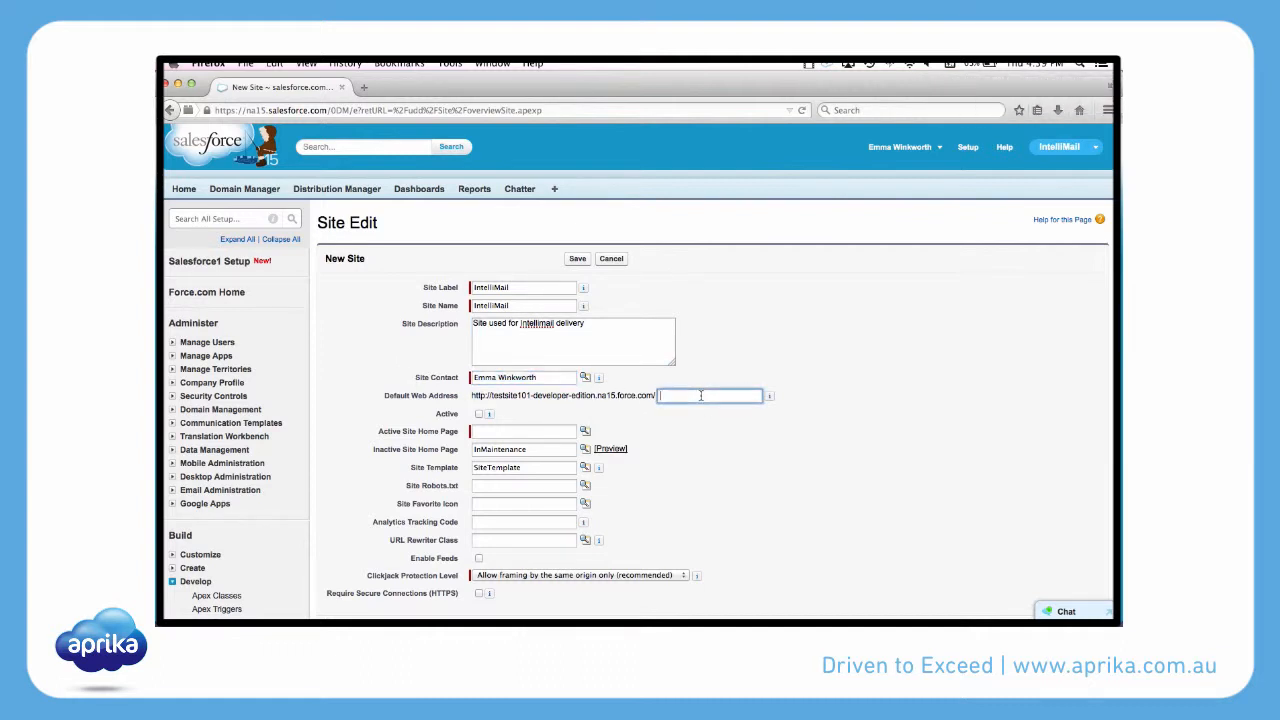
{"action": "type", "text": "intellimail"}
{"action": "left_click", "coordinate": [531, 433]}
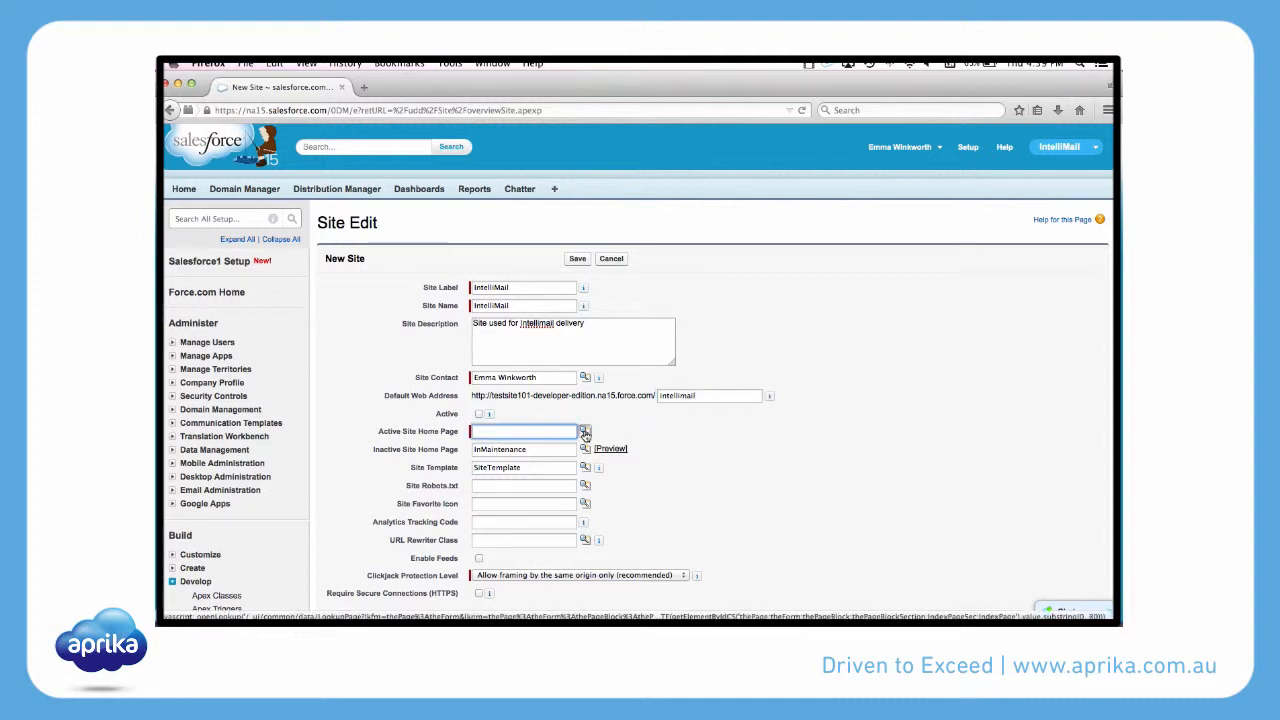
Choose InMaintenance as the active site home page and save the new IntelliMail site.
{"action": "left_click", "coordinate": [585, 433]}
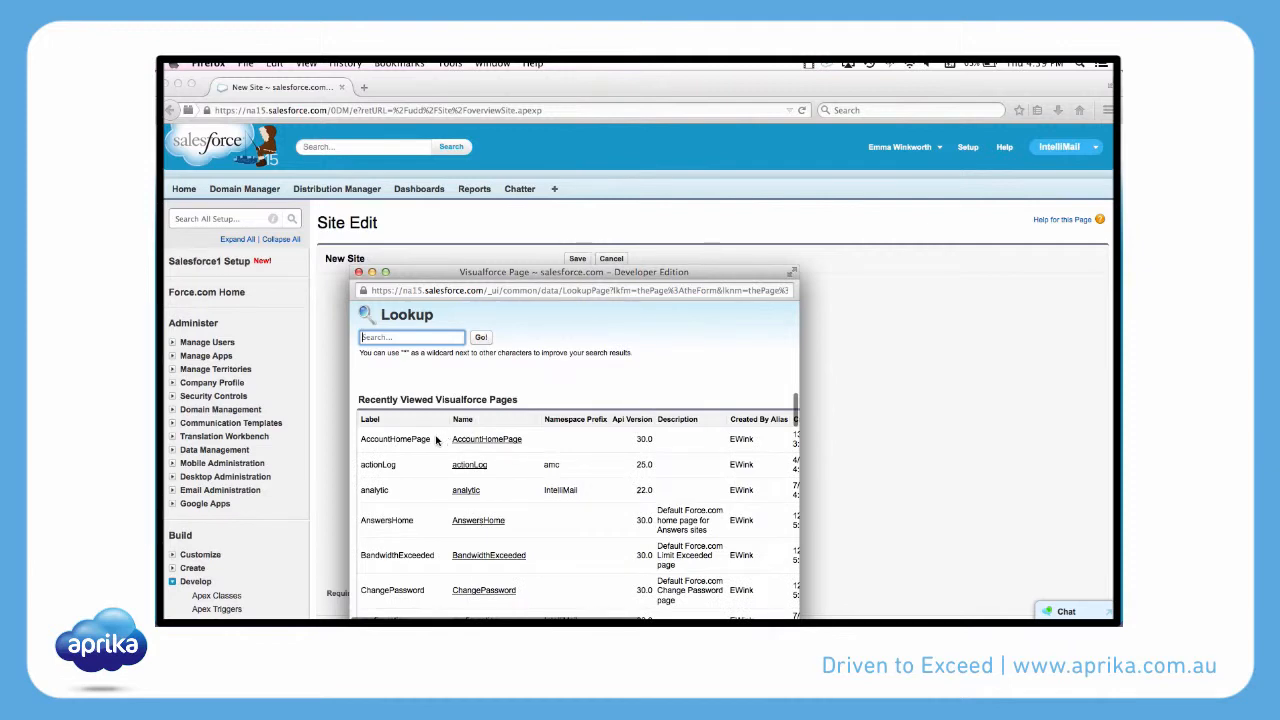
{"action": "scroll", "coordinate": [436, 440], "scroll_direction": "down", "scroll_amount": 3}
{"action": "scroll", "coordinate": [436, 440], "scroll_direction": "down", "scroll_amount": 8}
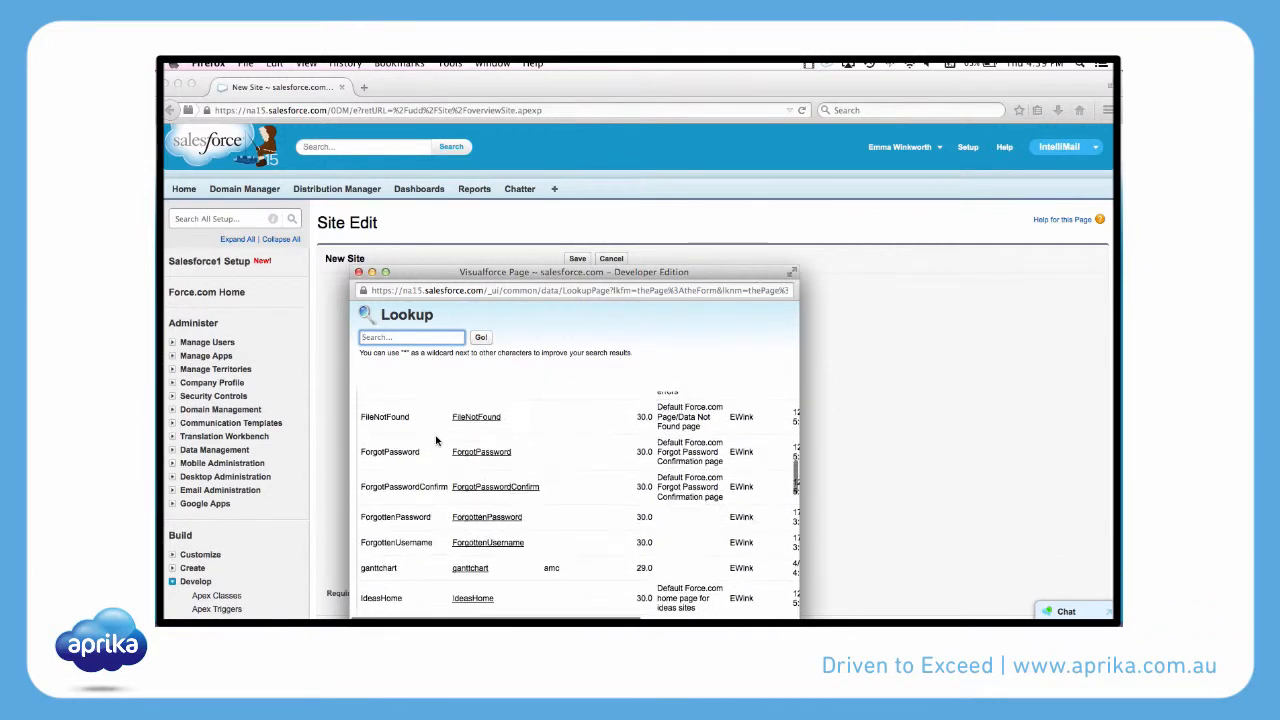
{"action": "scroll", "coordinate": [436, 440], "scroll_direction": "down", "scroll_amount": 5}
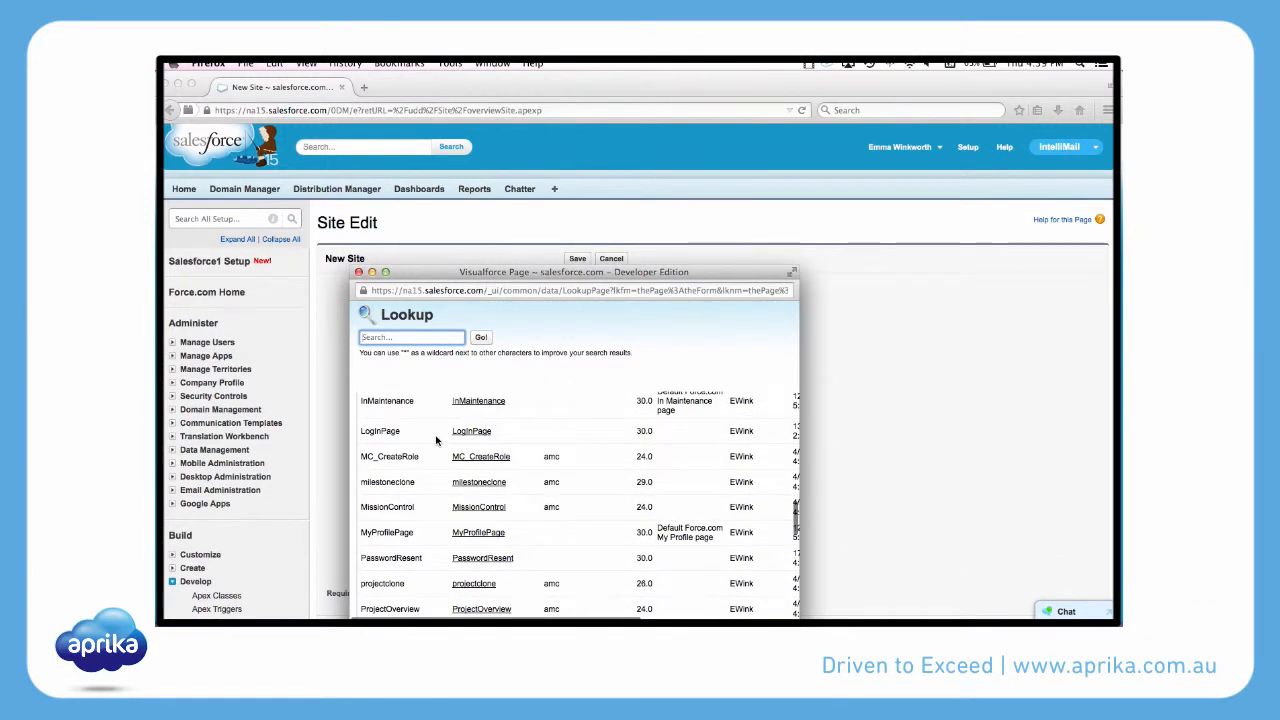
{"action": "scroll", "coordinate": [436, 440], "scroll_direction": "up", "scroll_amount": 1}
{"action": "left_click", "coordinate": [470, 448]}
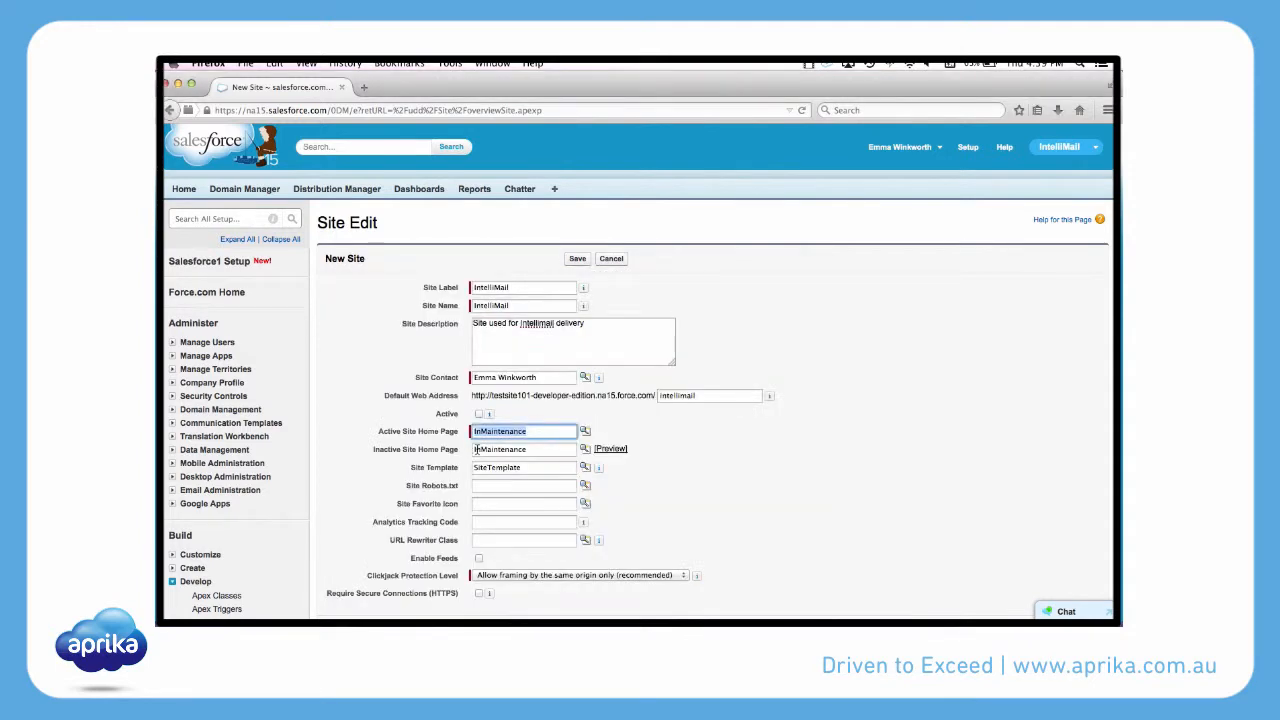
{"action": "left_click", "coordinate": [672, 480]}
{"action": "scroll", "coordinate": [585, 463], "scroll_direction": "down", "scroll_amount": 3}
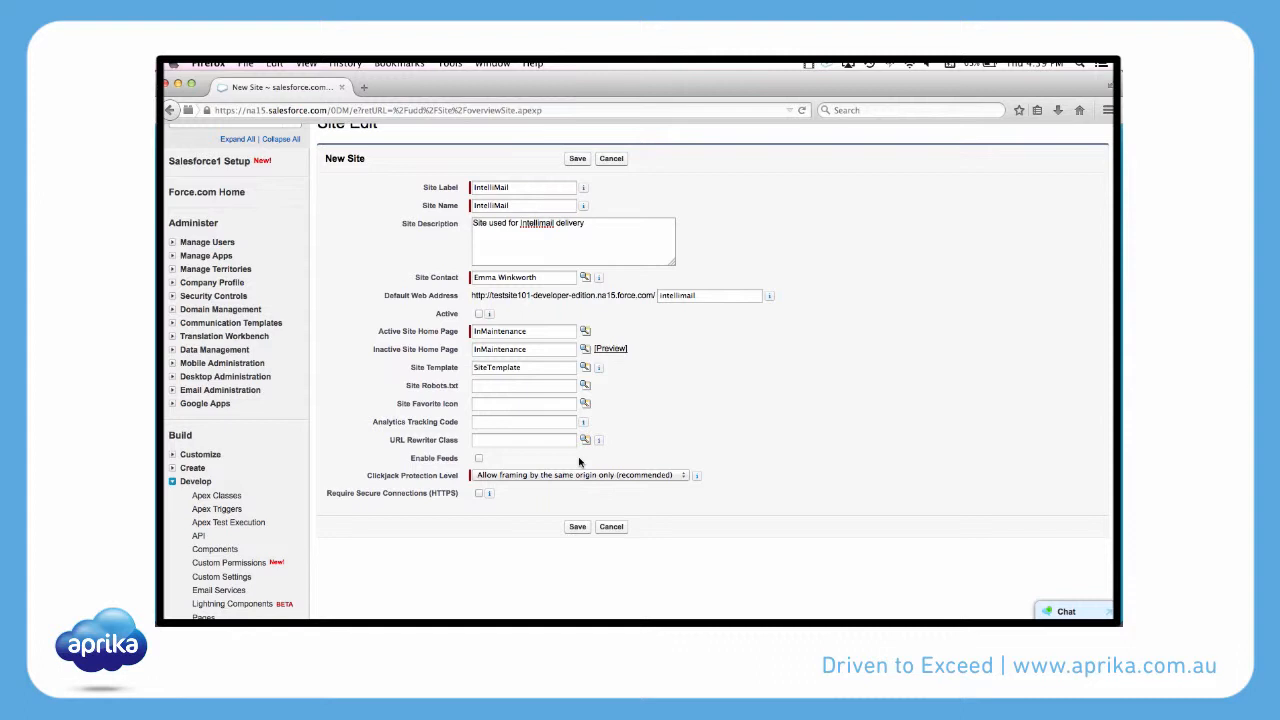
{"action": "left_click", "coordinate": [578, 530]}
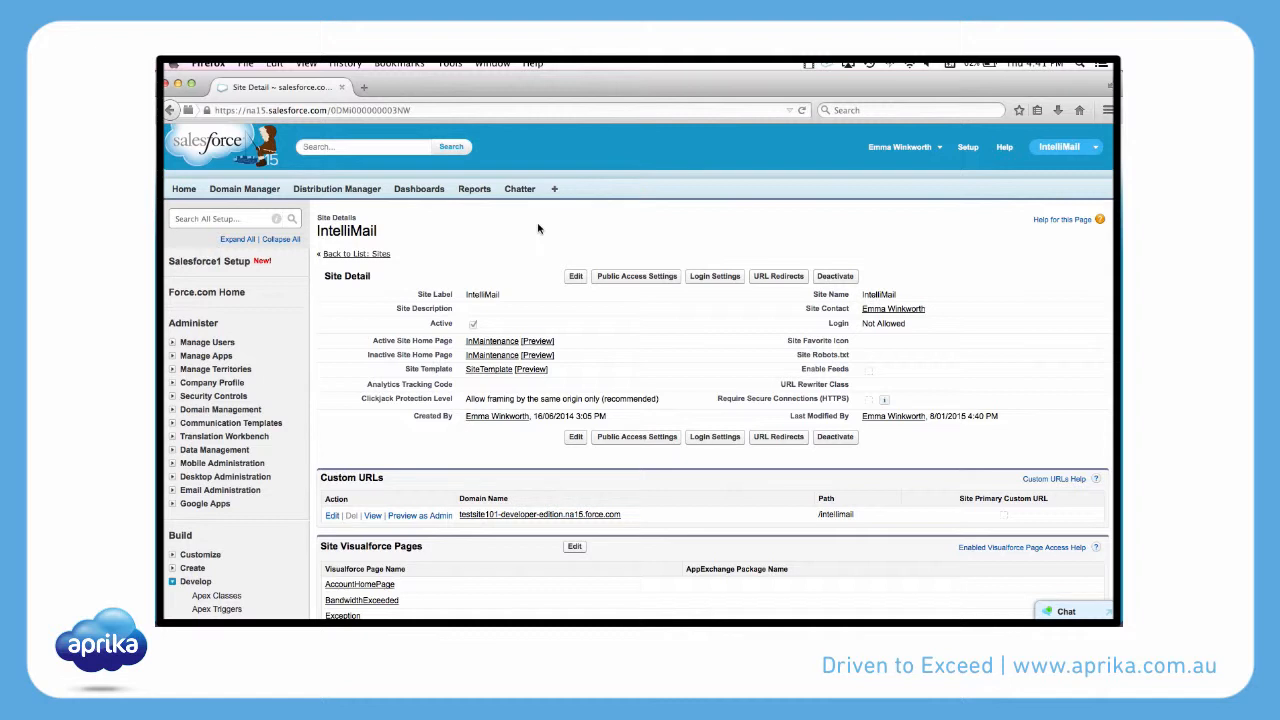
From the IntelliMail site's public access settings, open the profile's site guest user for editing.
{"action": "left_click", "coordinate": [646, 281]}
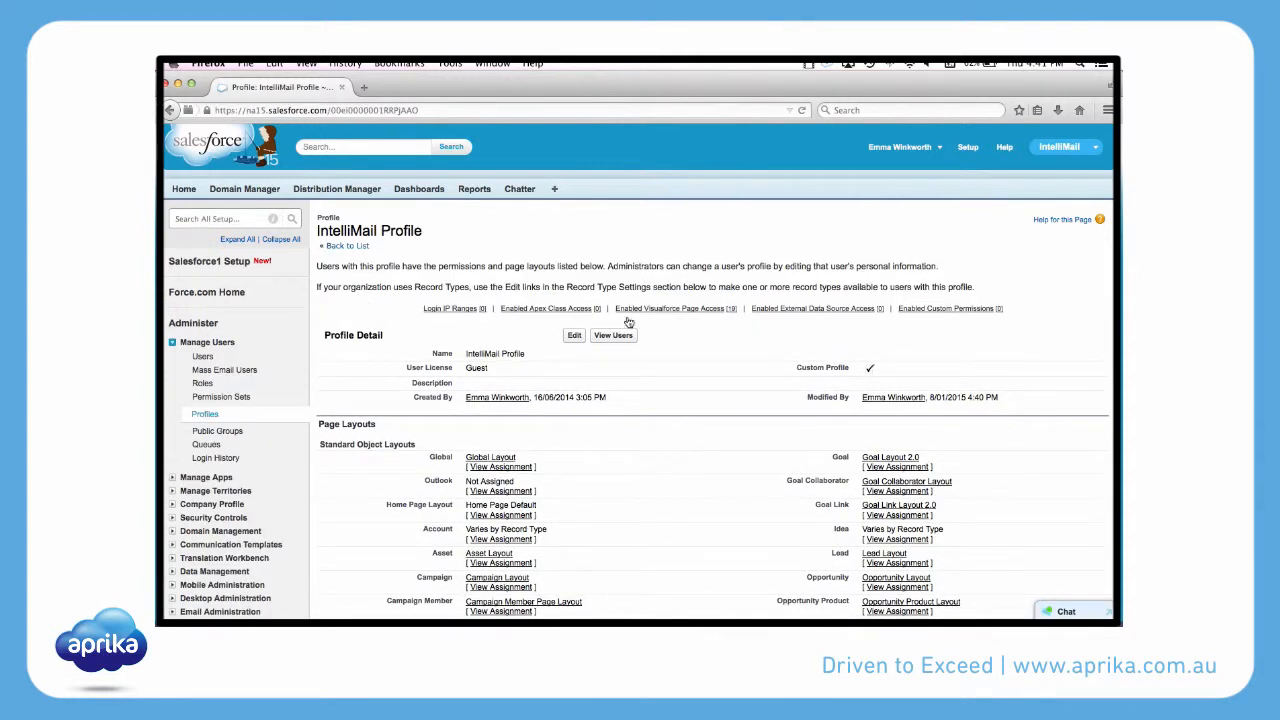
{"action": "left_click", "coordinate": [614, 336]}
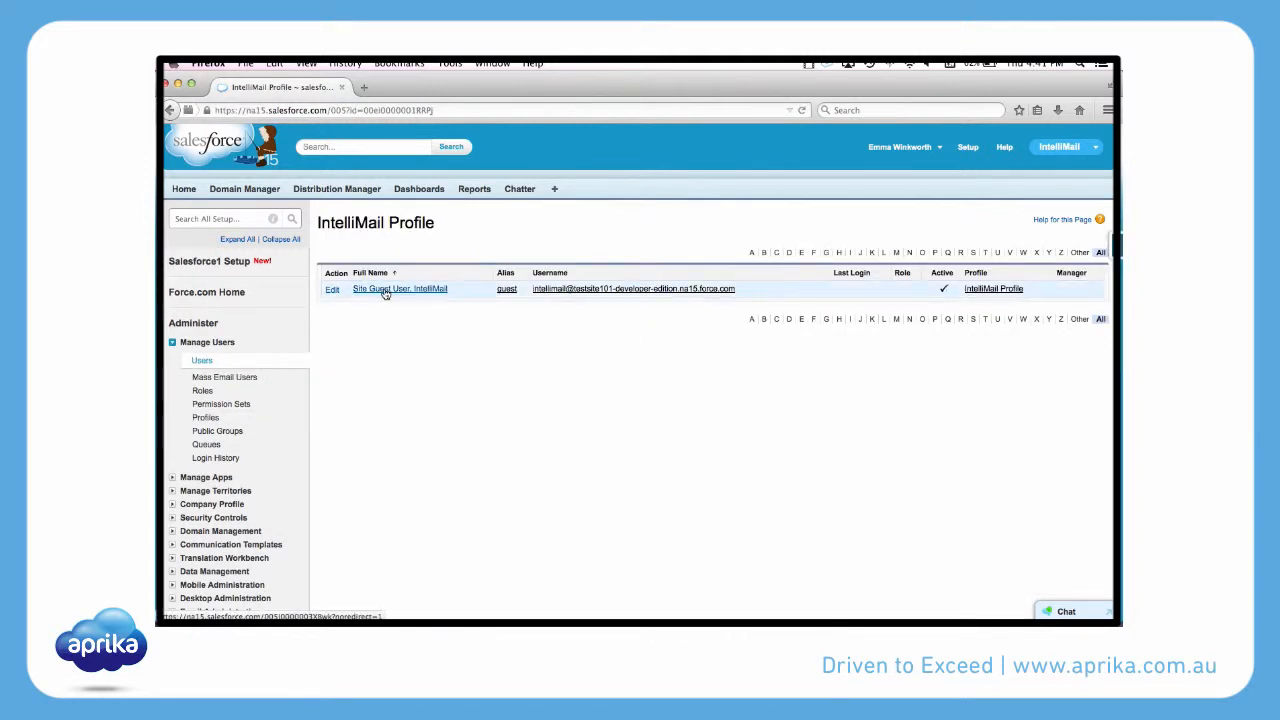
{"action": "left_click", "coordinate": [331, 292]}
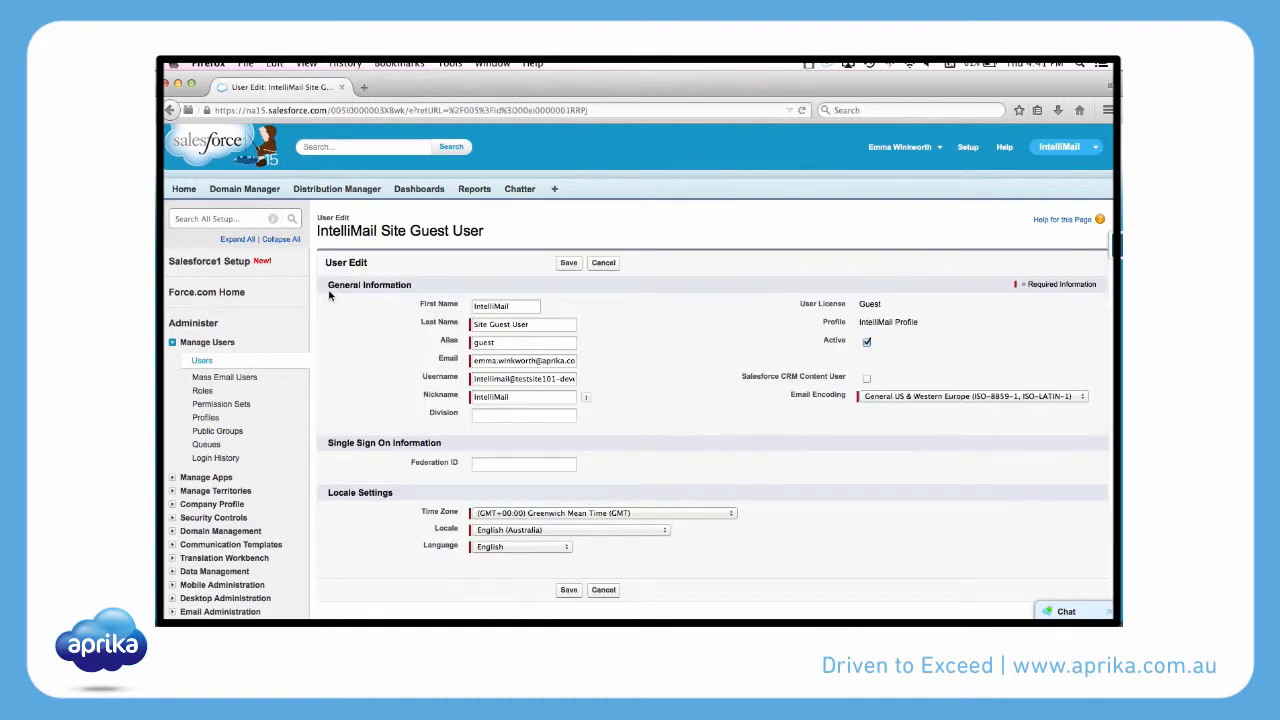
Replace the guest user's email with the copied email service address and save the user.
{"action": "triple_click", "coordinate": [474, 362]}
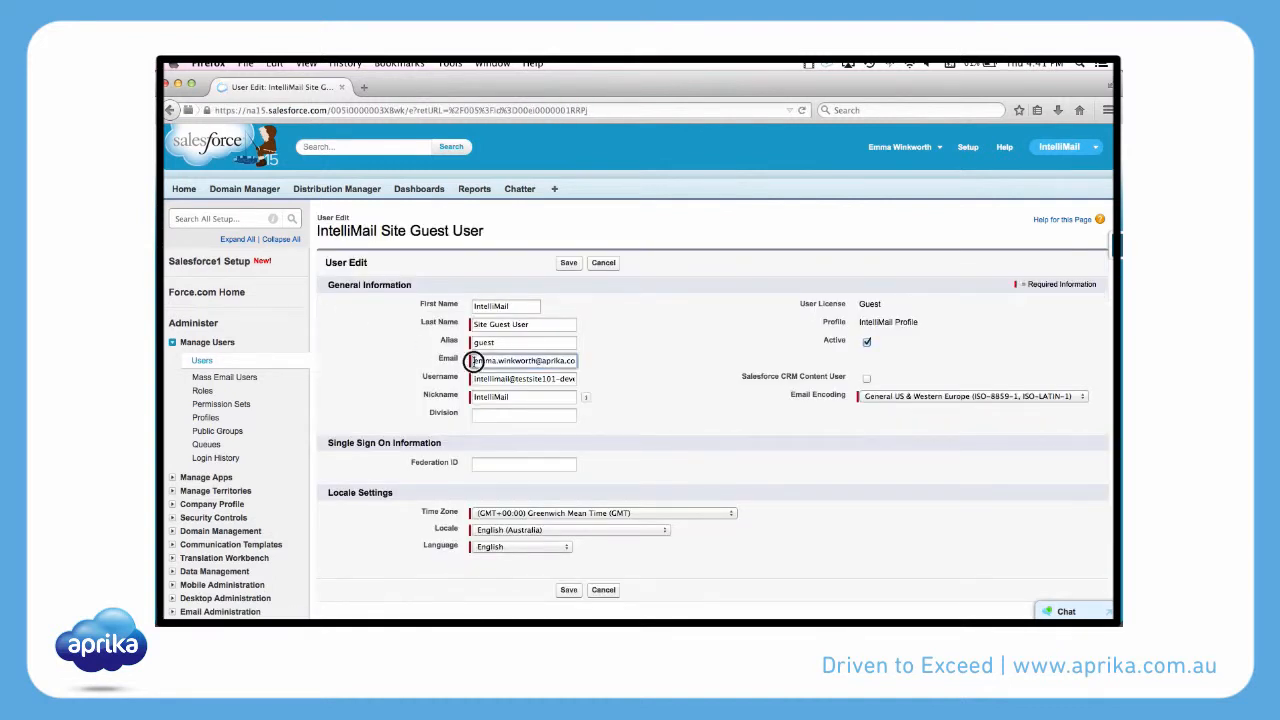
{"action": "key", "text": "BackSpace"}
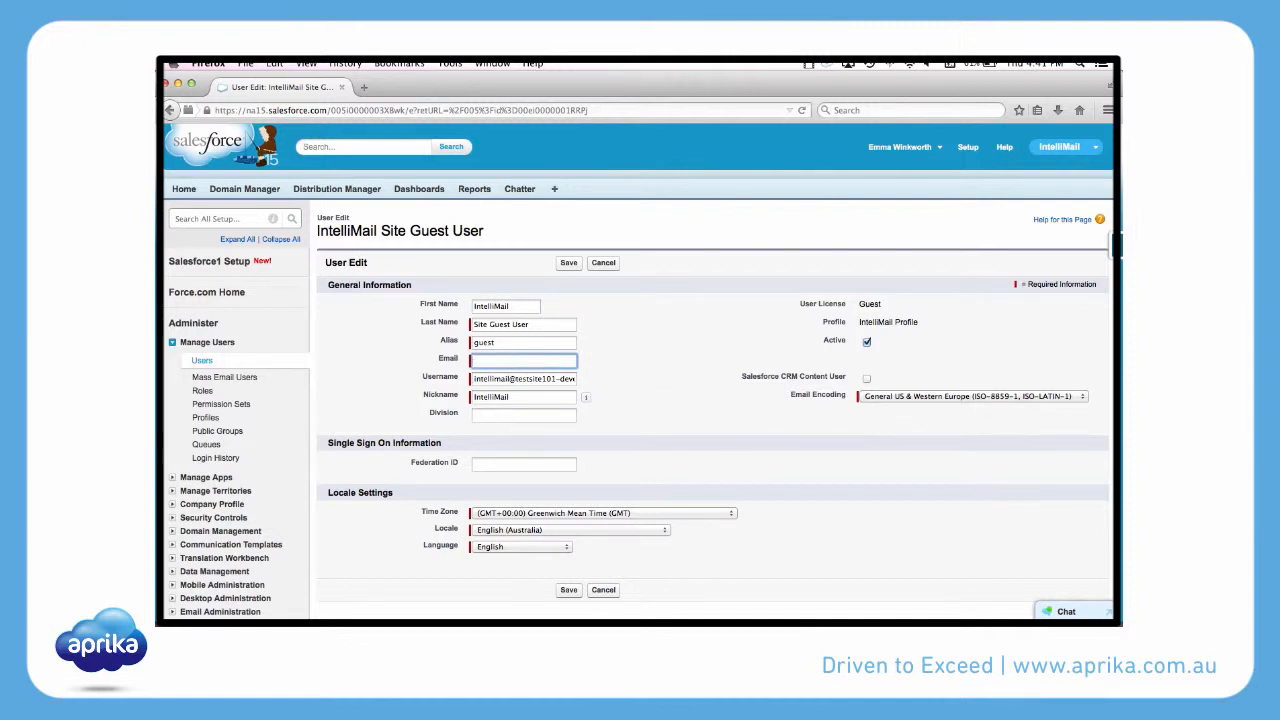
{"action": "right_click", "coordinate": [480, 360]}
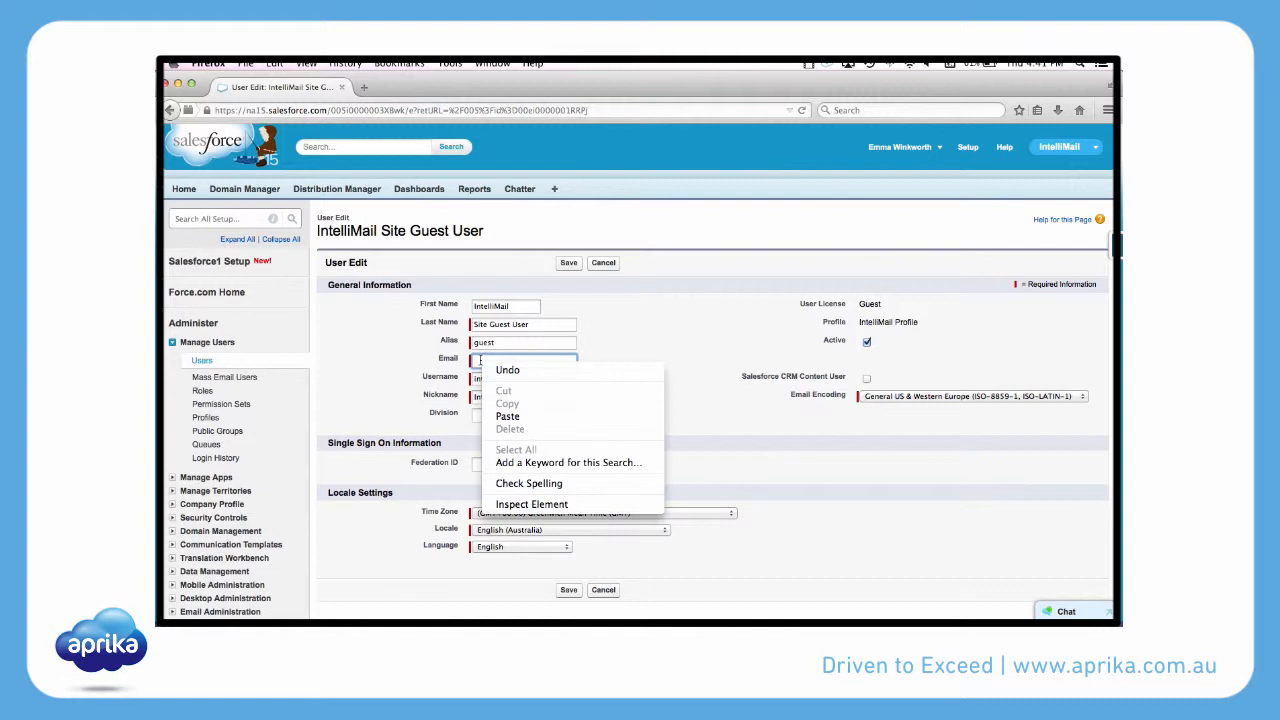
{"action": "left_click", "coordinate": [518, 418]}
{"action": "left_click", "coordinate": [603, 378]}
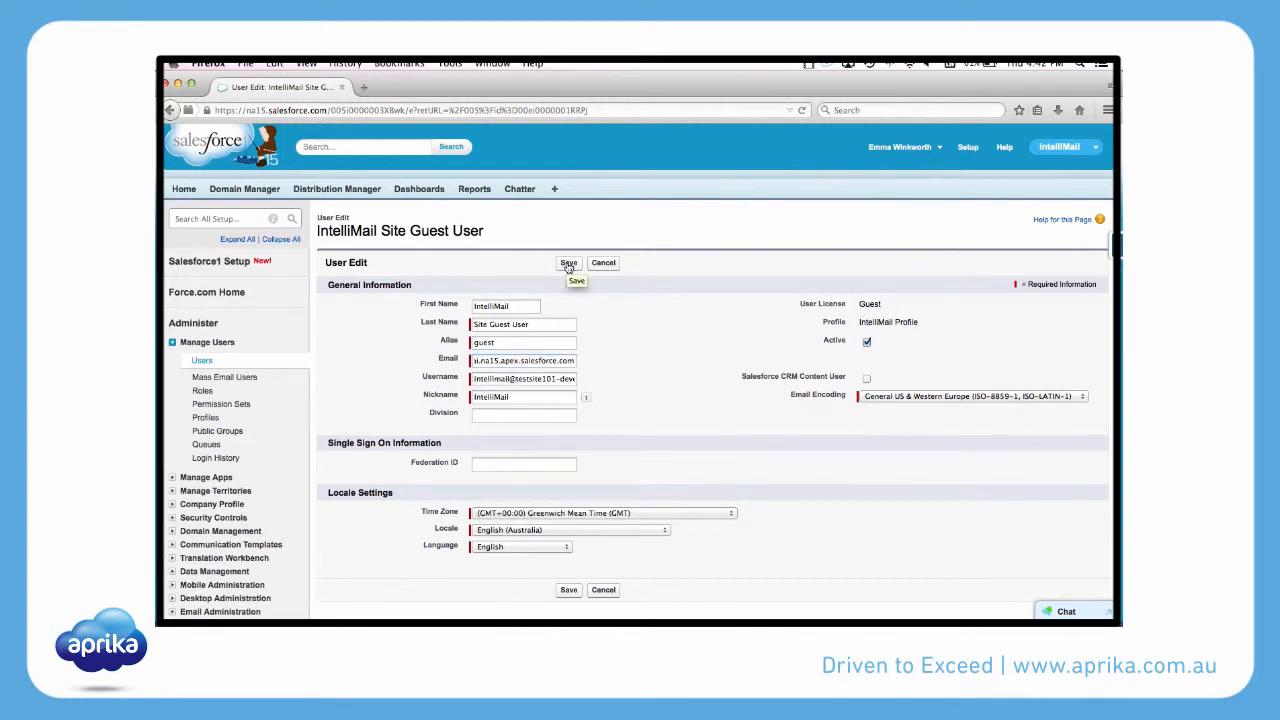
{"action": "left_click", "coordinate": [568, 263]}
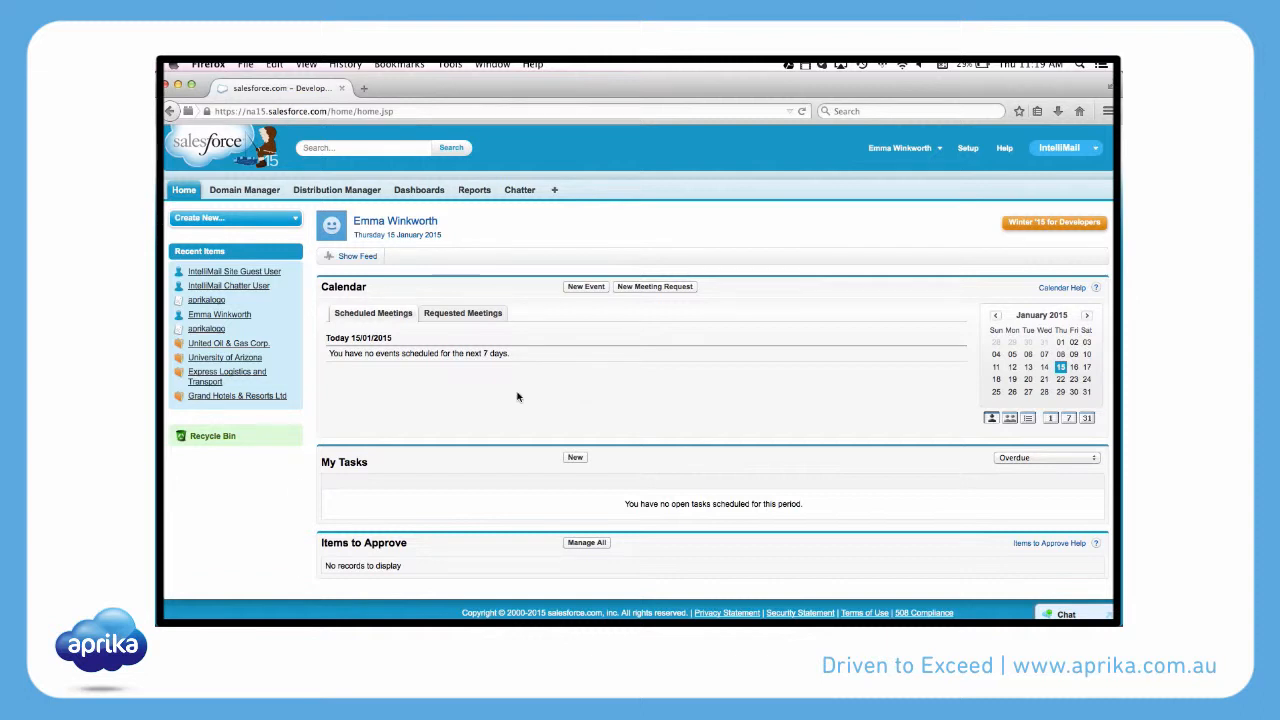
Open the Public Groups setup page under Manage Users and start a new group.
{"action": "left_click", "coordinate": [971, 149]}
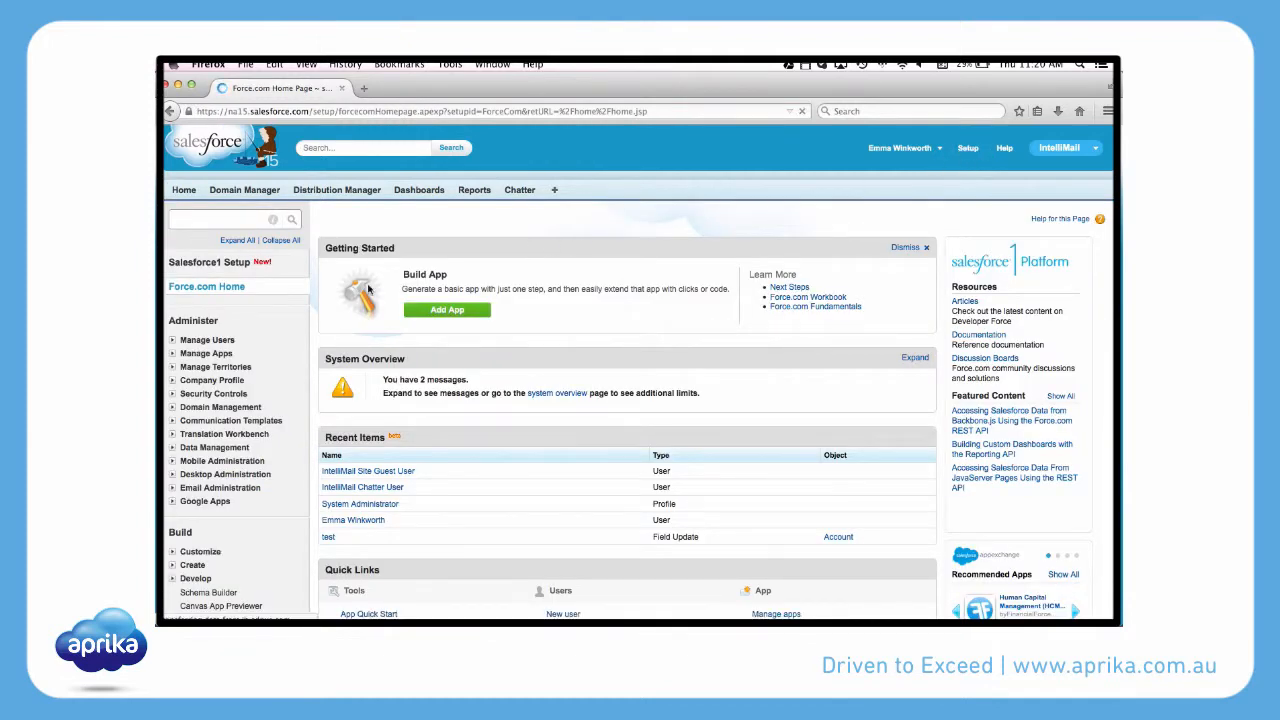
{"action": "left_click", "coordinate": [172, 340]}
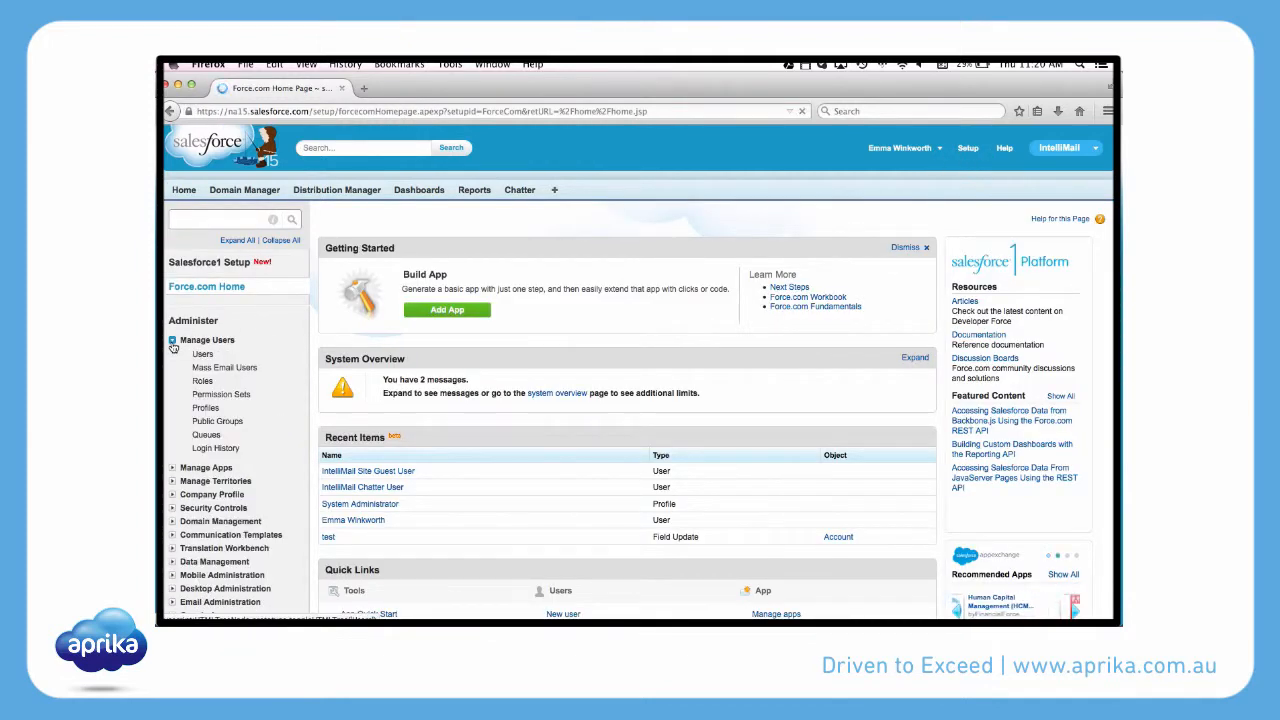
{"action": "left_click", "coordinate": [205, 422]}
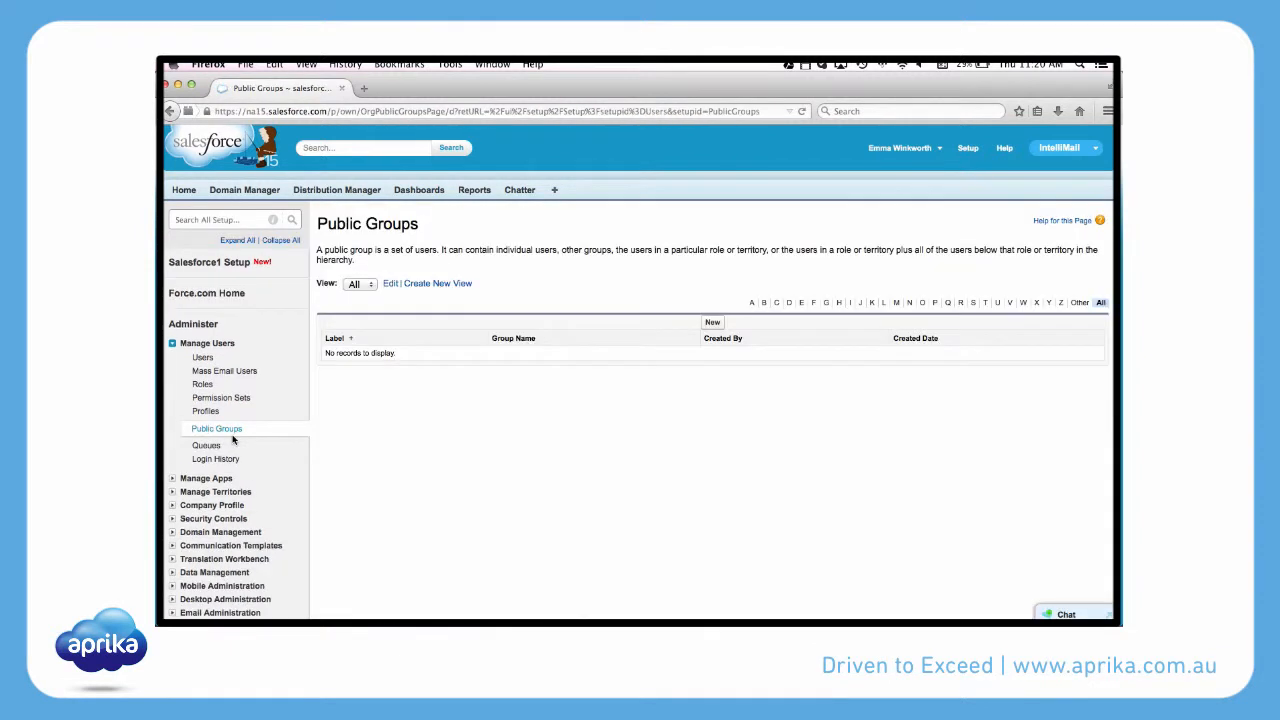
{"action": "left_click", "coordinate": [714, 323]}
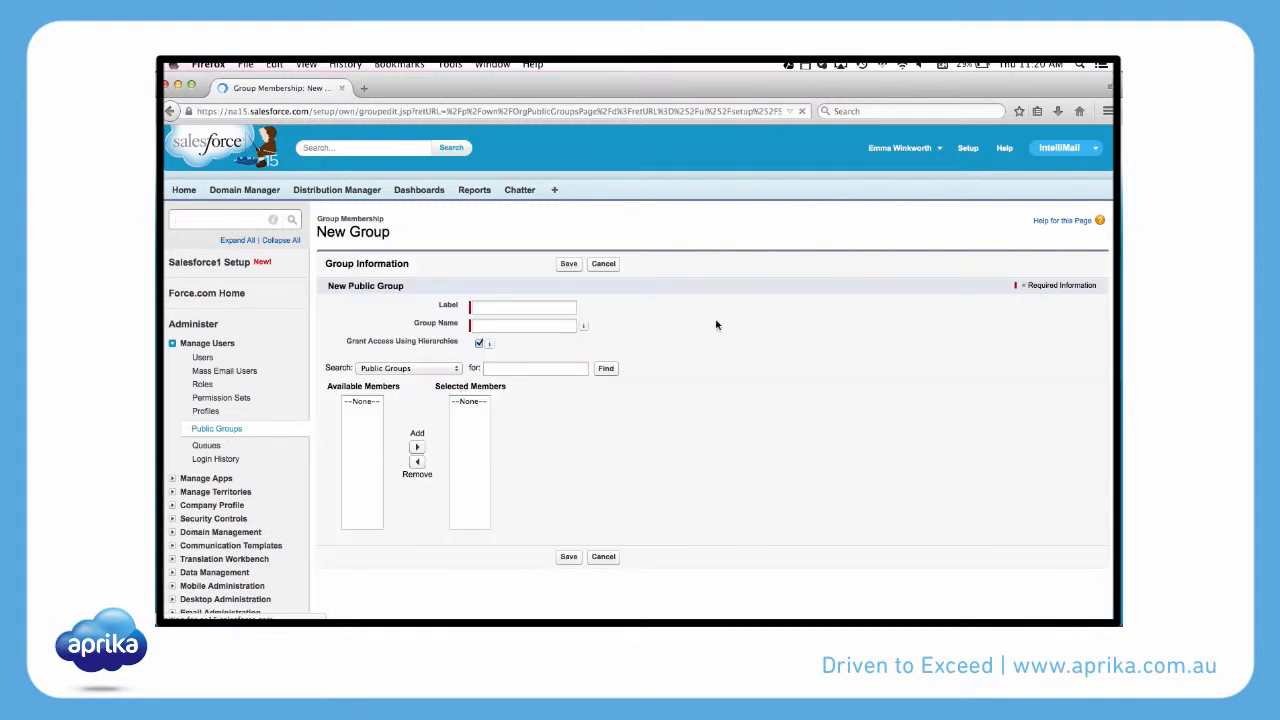
Set both the label and the group name of the new public group to IntelliMail.
{"action": "left_click", "coordinate": [543, 308]}
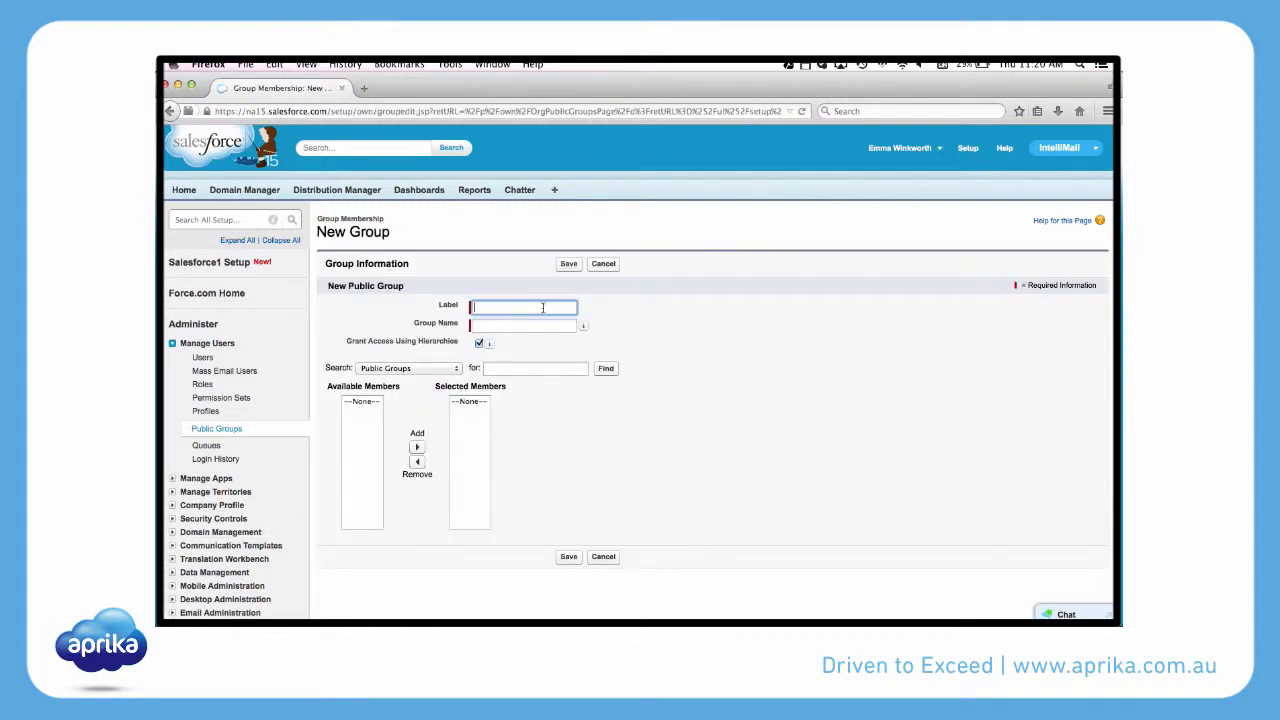
{"action": "type", "text": "Int"}
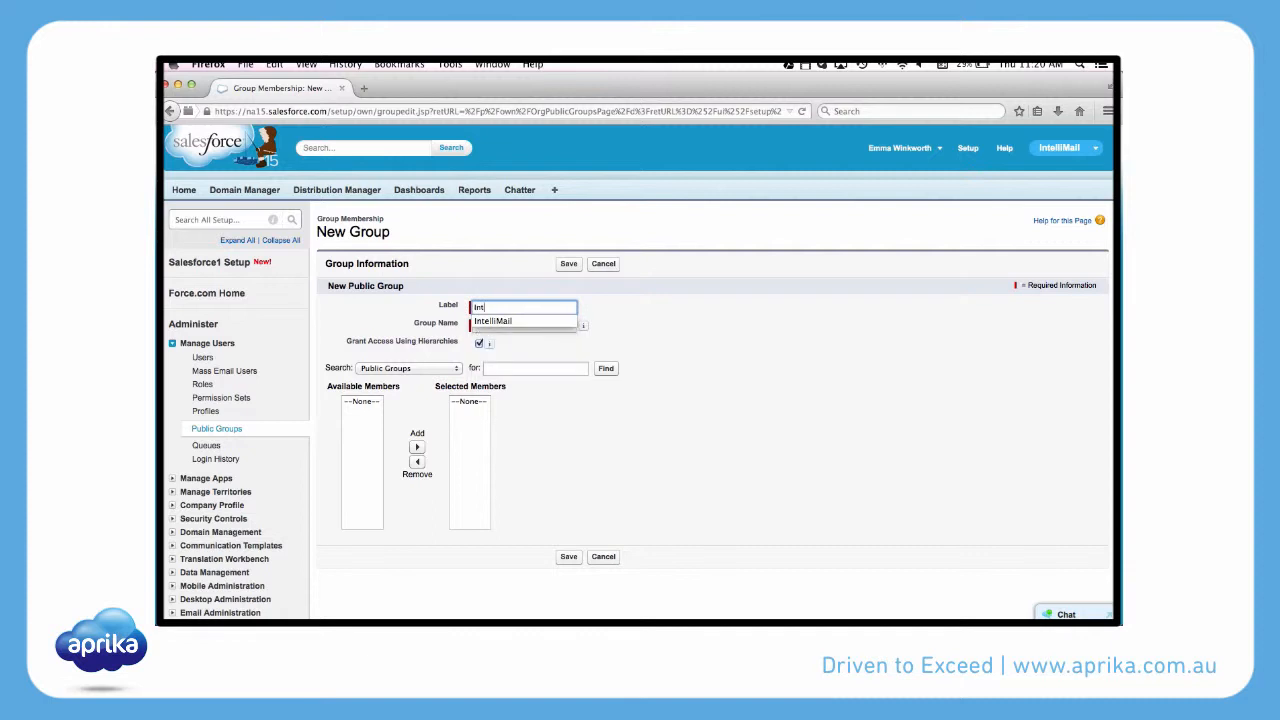
{"action": "type", "text": "elliMail"}
{"action": "key", "text": "Tab"}
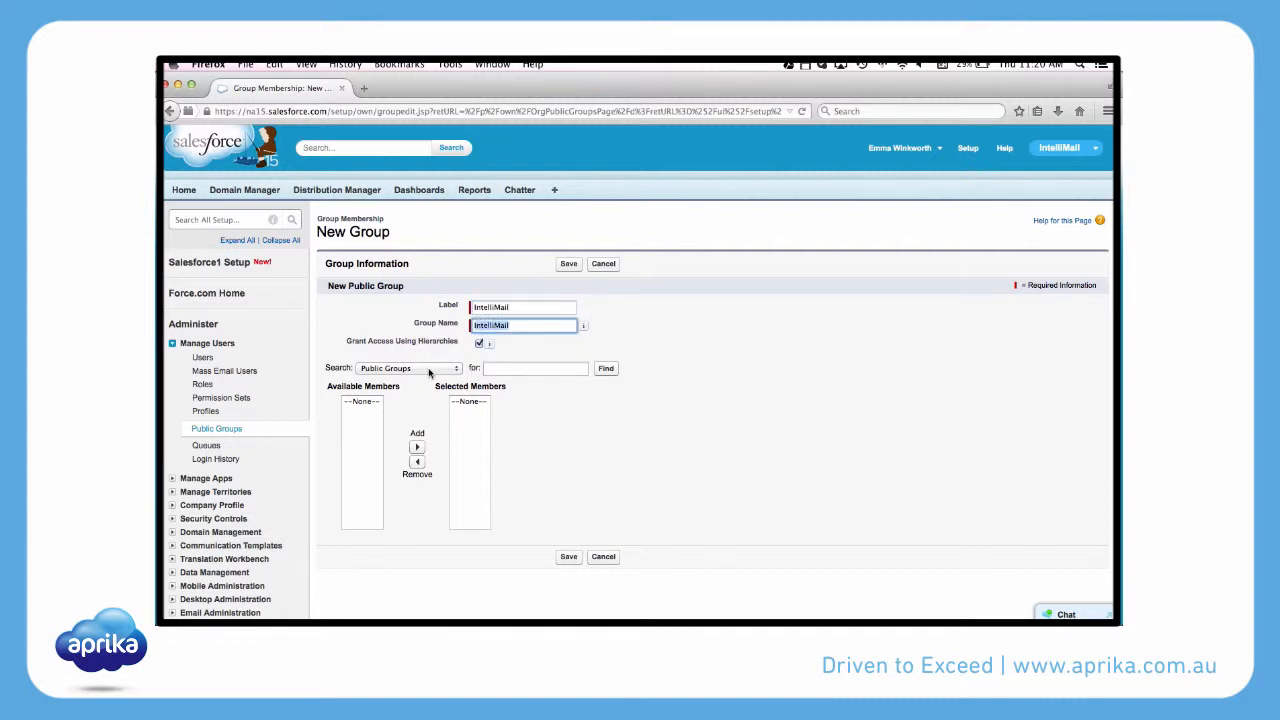
Add the IntelliMail Site Guest User from the available users to the group's members and save the group.
{"action": "left_click", "coordinate": [429, 370]}
{"action": "left_click", "coordinate": [429, 371]}
{"action": "left_click", "coordinate": [429, 371]}
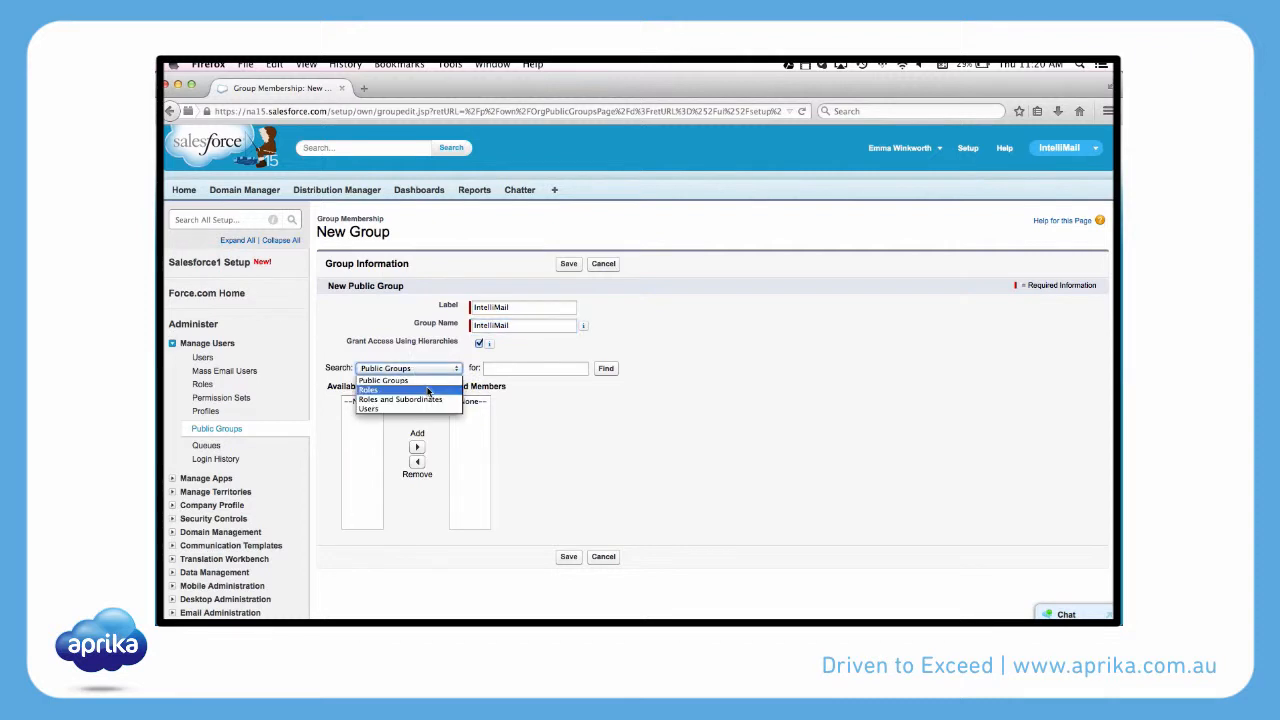
{"action": "left_click", "coordinate": [417, 408]}
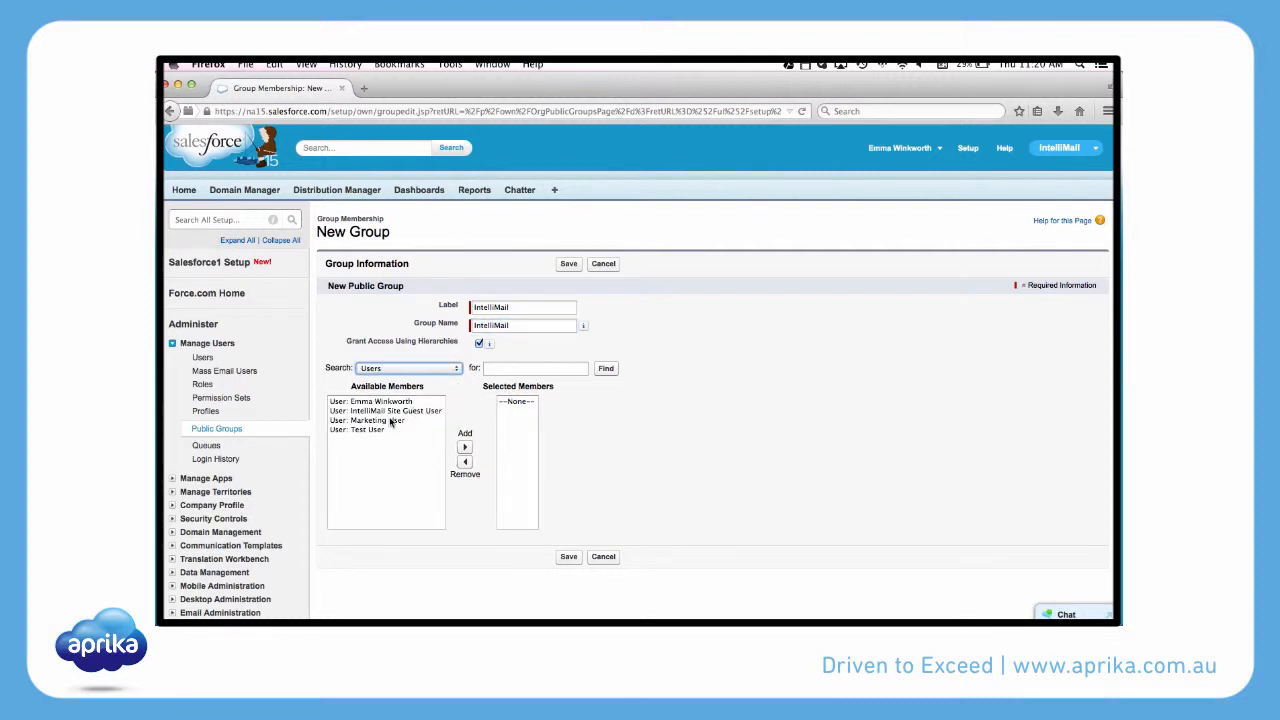
{"action": "left_click", "coordinate": [387, 411]}
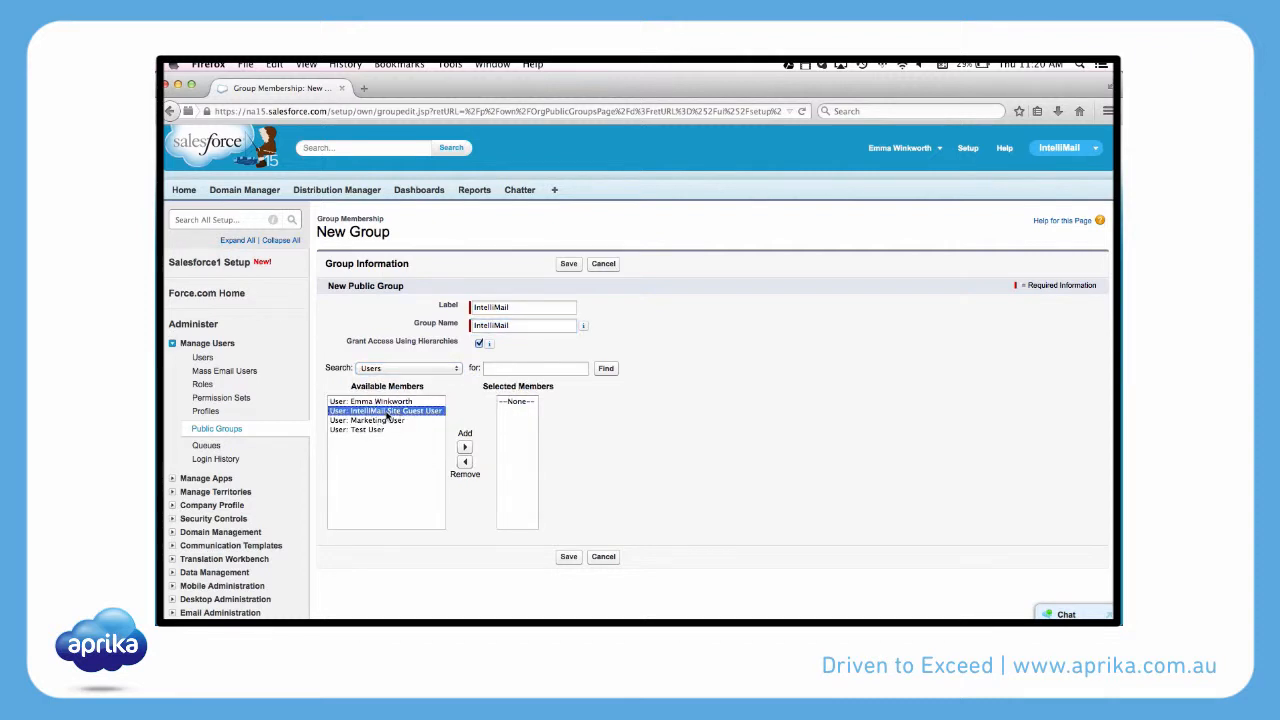
{"action": "left_click", "coordinate": [464, 448]}
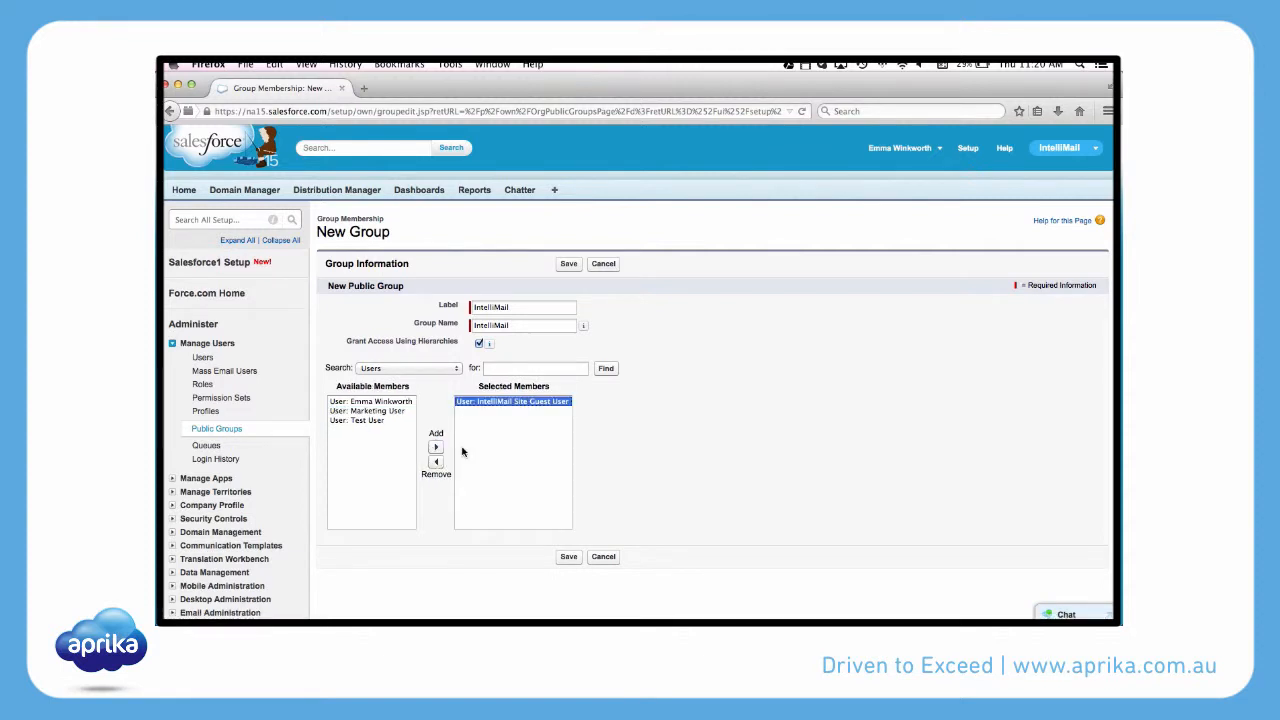
{"action": "left_click", "coordinate": [569, 556]}
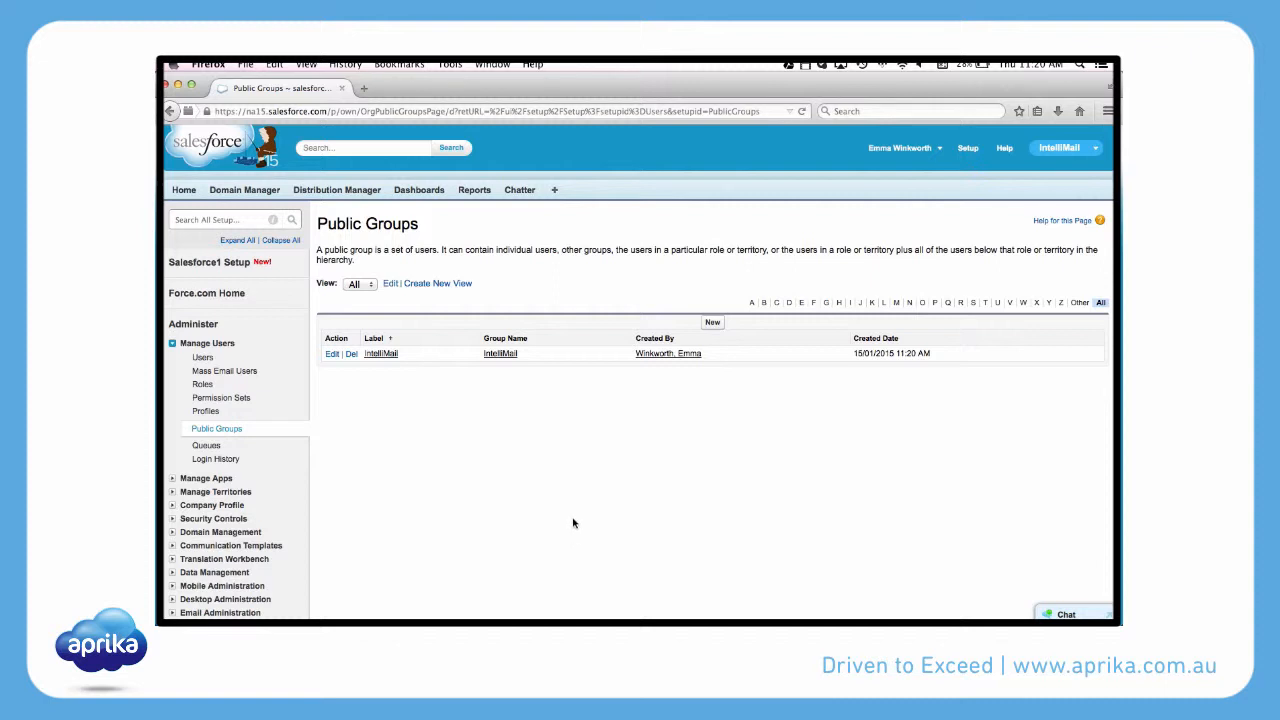
Share the test report folder with the IntelliMail public group, giving it Viewer access.
{"action": "left_click", "coordinate": [474, 191]}
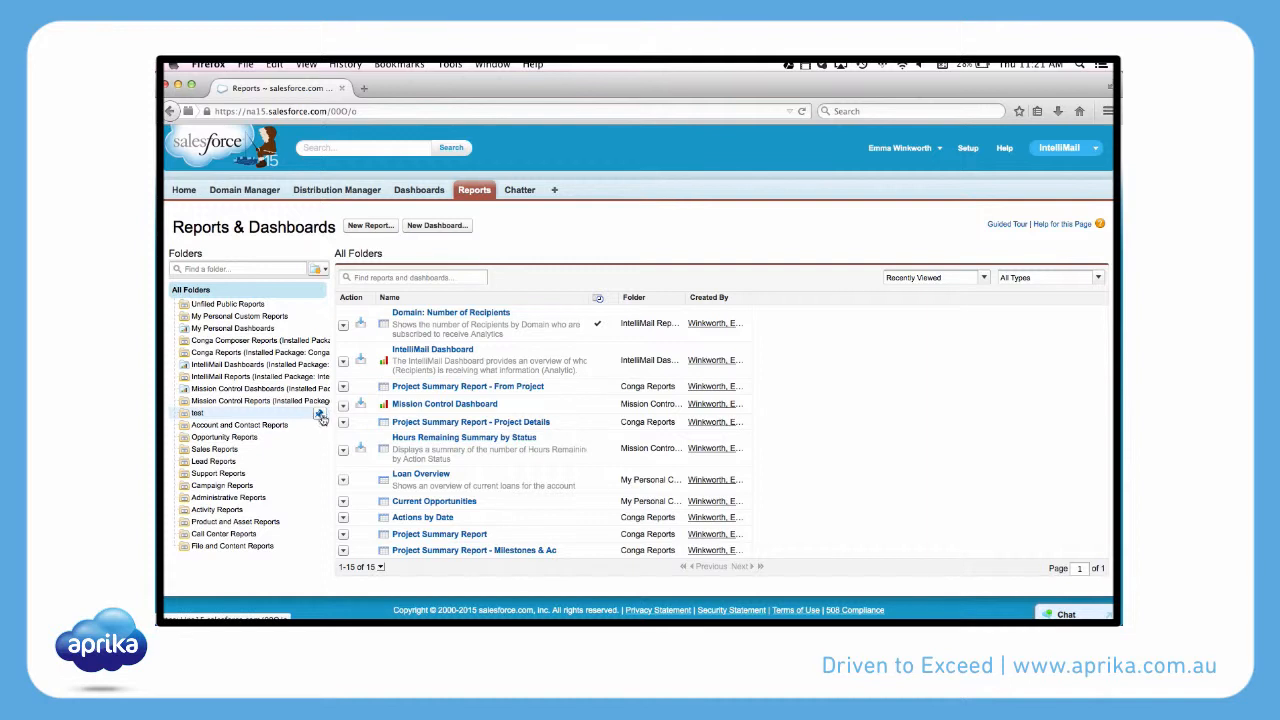
{"action": "left_click", "coordinate": [320, 415]}
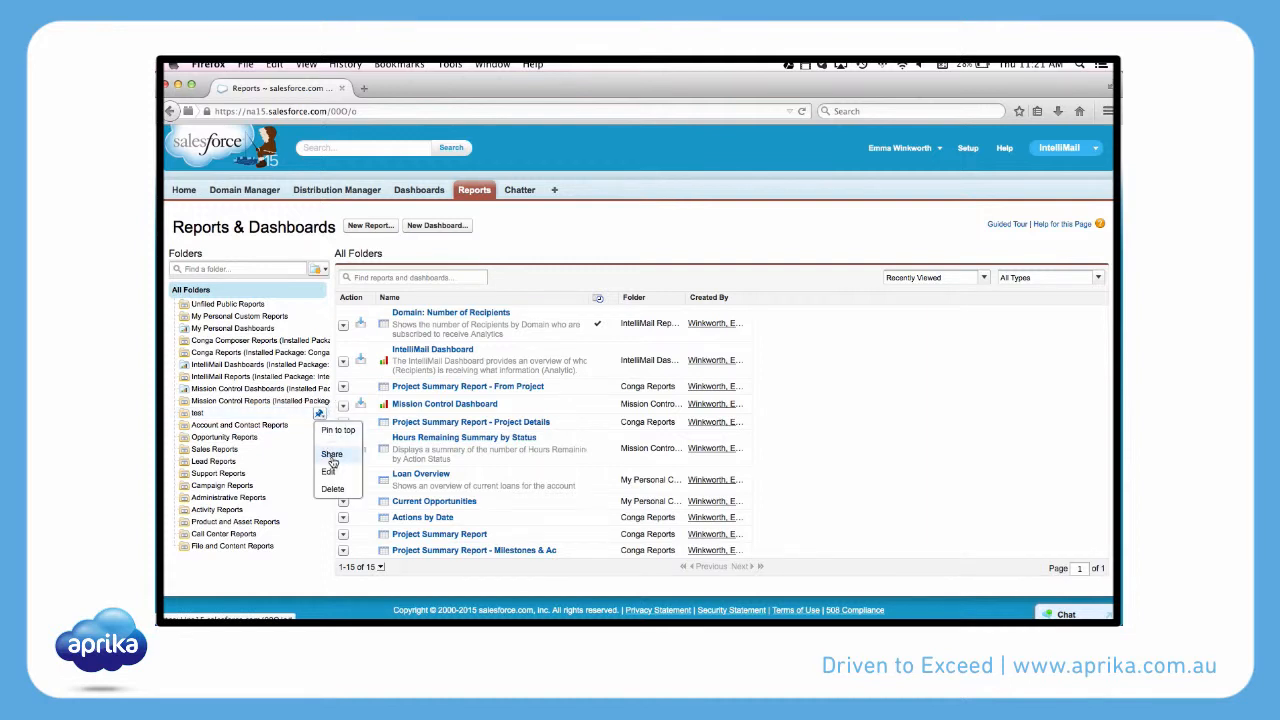
{"action": "left_click", "coordinate": [332, 458]}
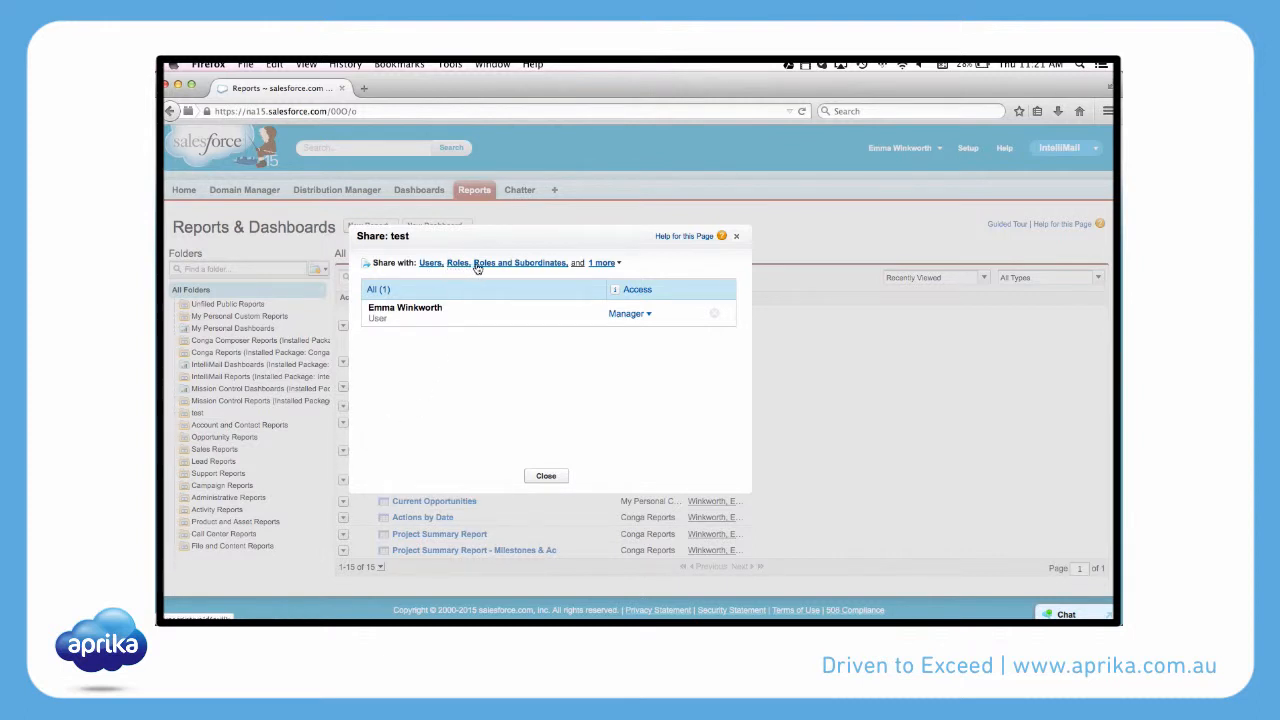
{"action": "left_click", "coordinate": [613, 264]}
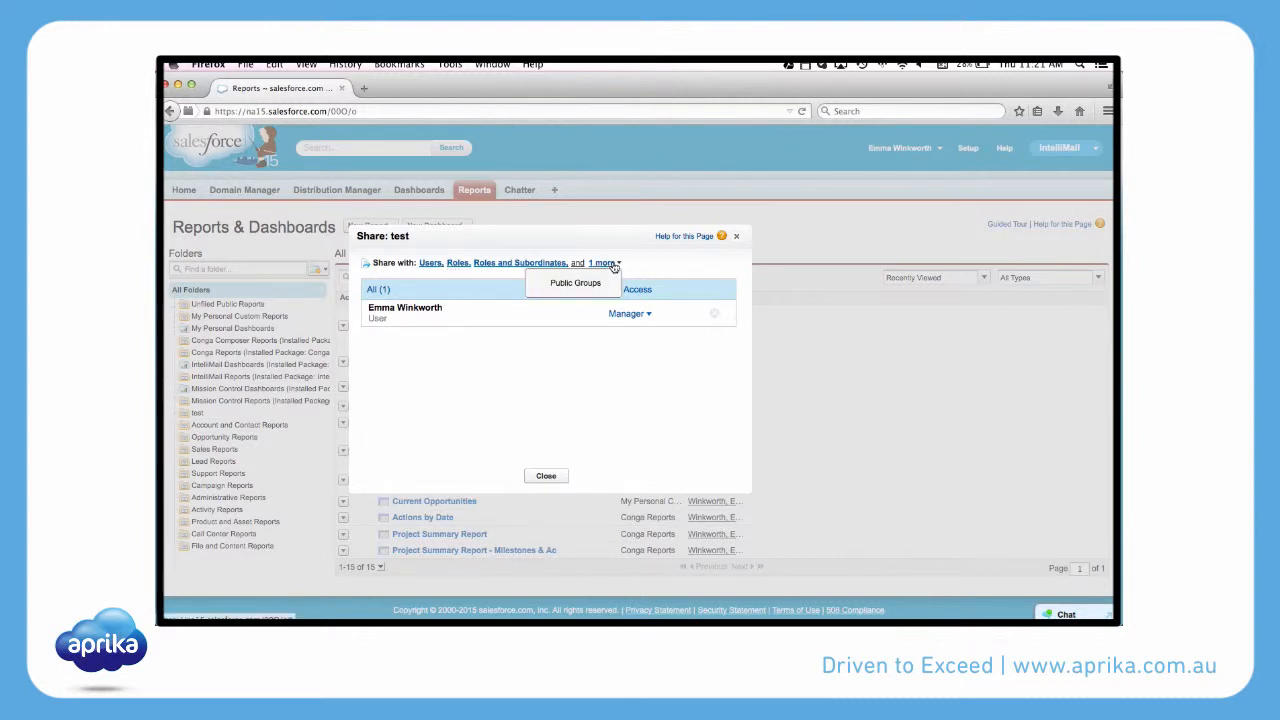
{"action": "left_click", "coordinate": [567, 285]}
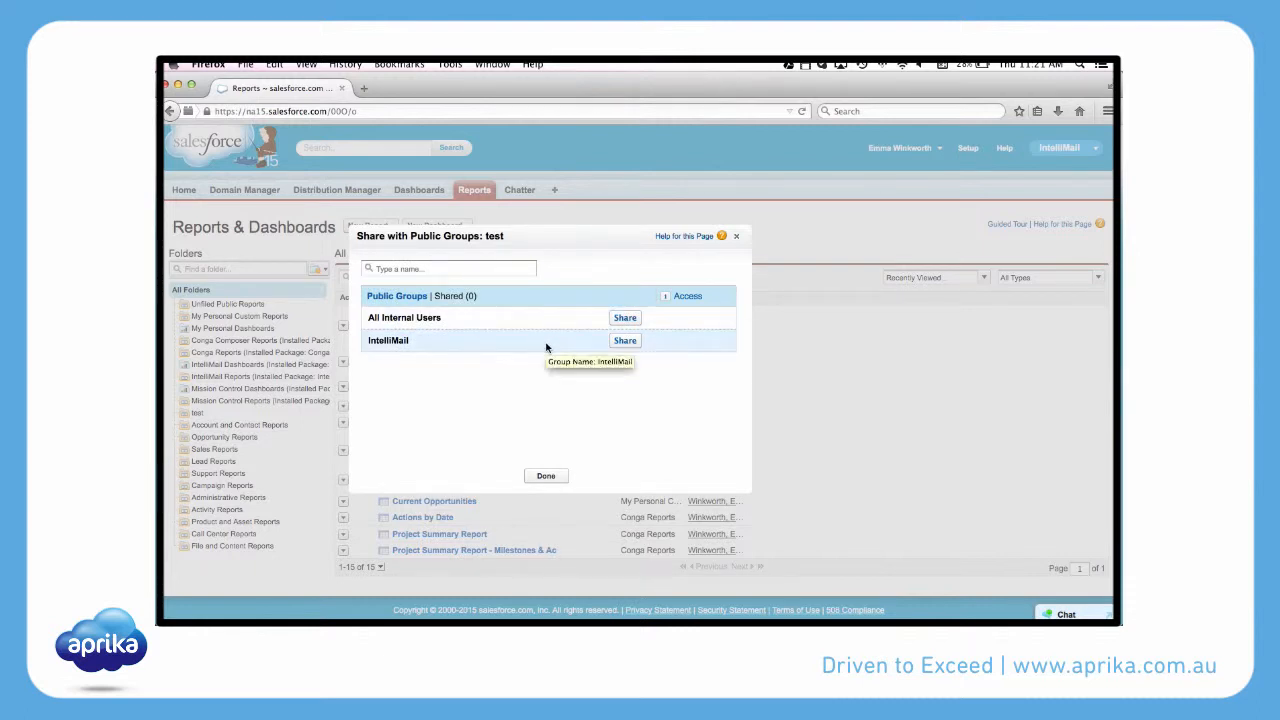
{"action": "left_click", "coordinate": [624, 341]}
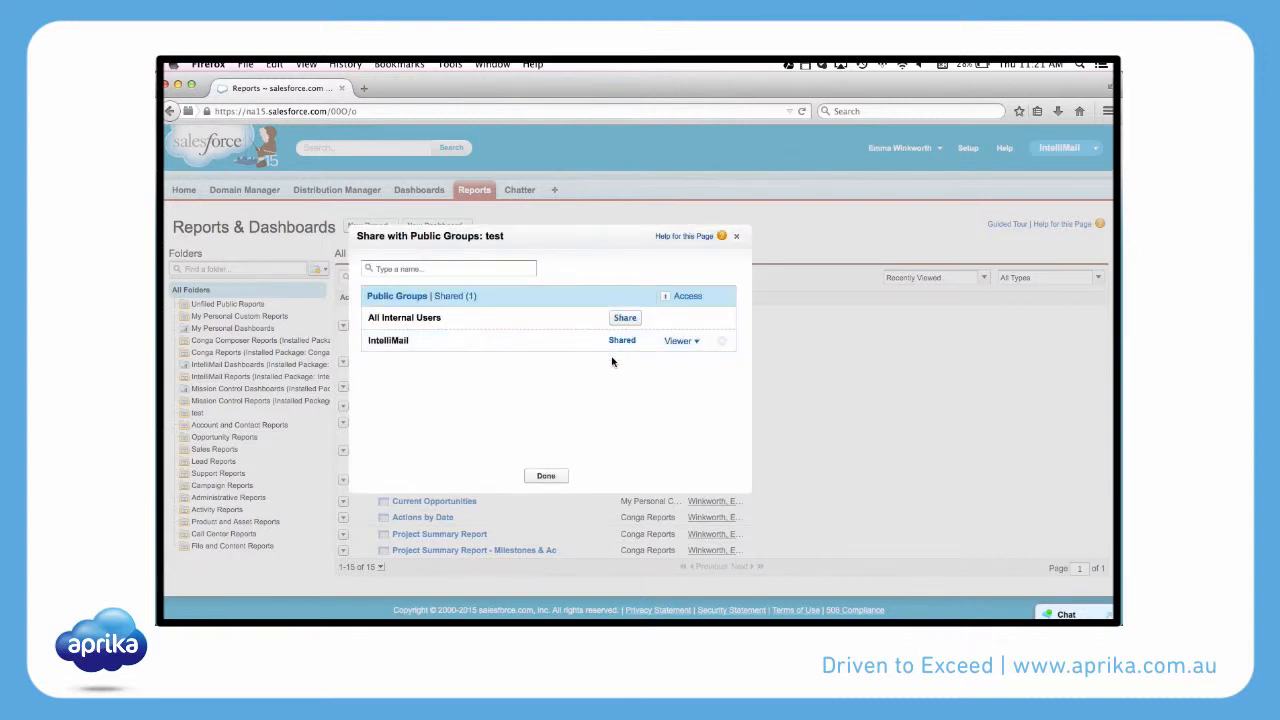
{"action": "left_click", "coordinate": [546, 477]}
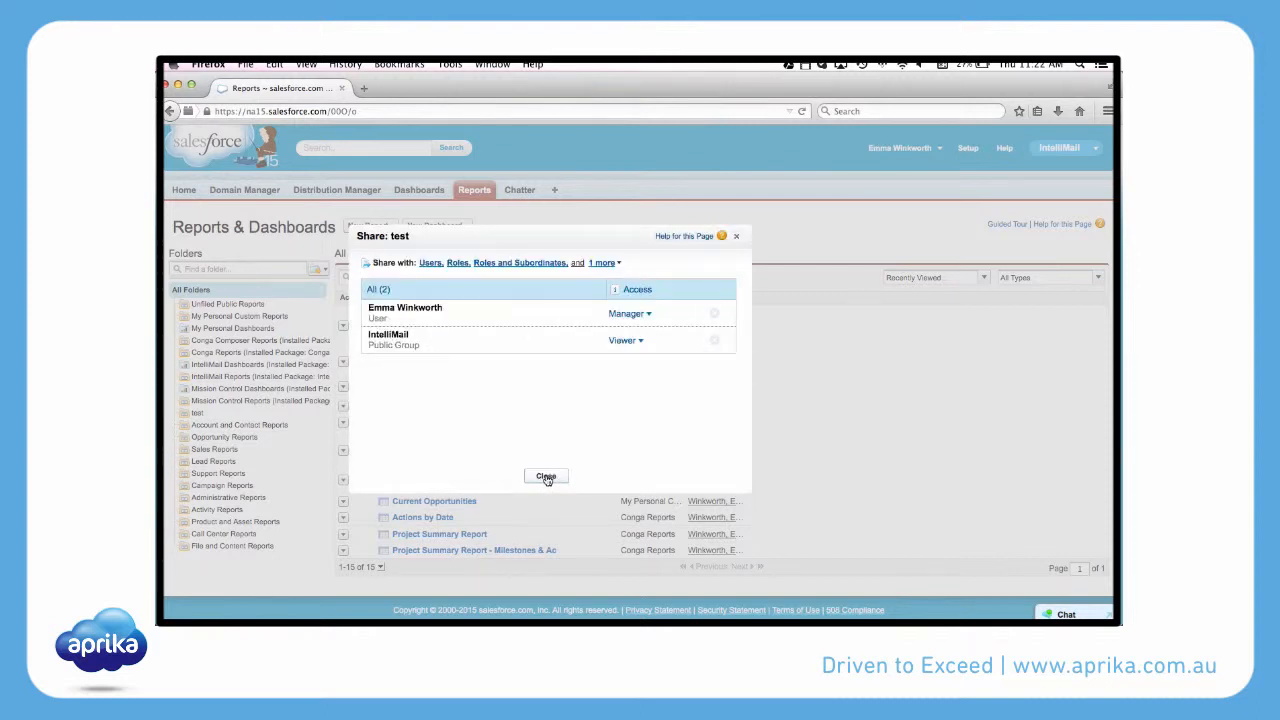
{"action": "left_click", "coordinate": [546, 477]}
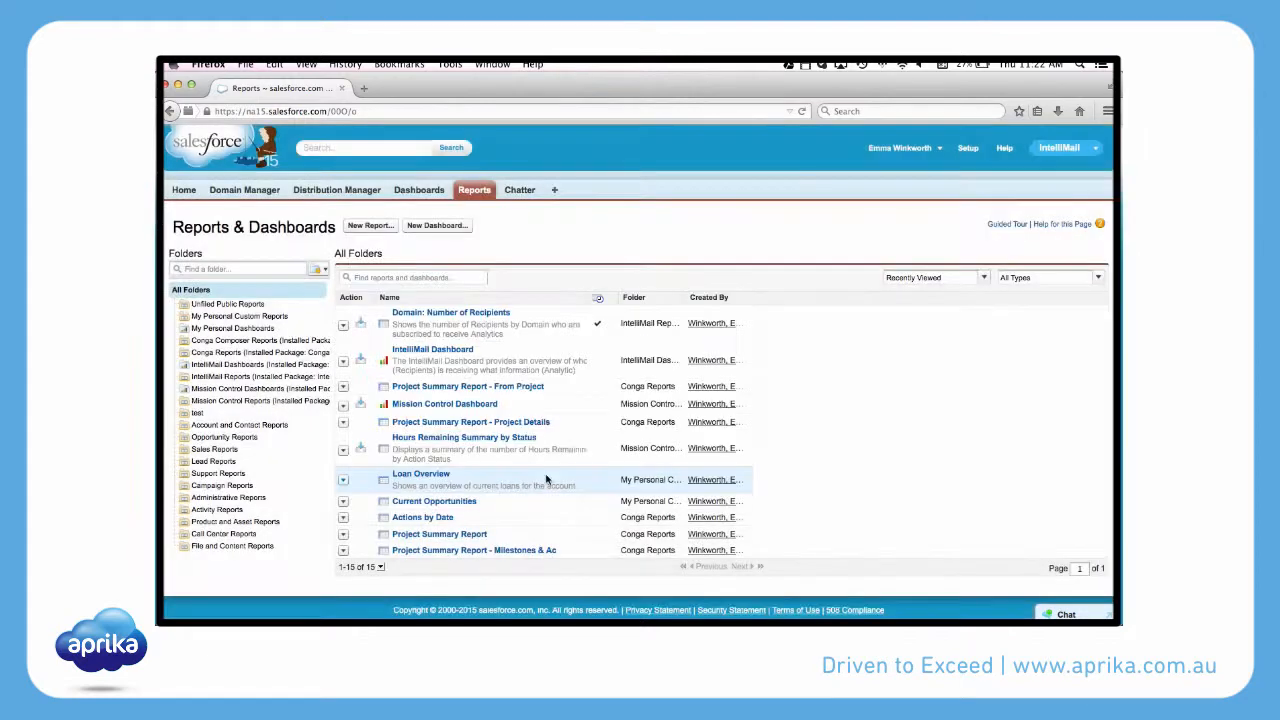